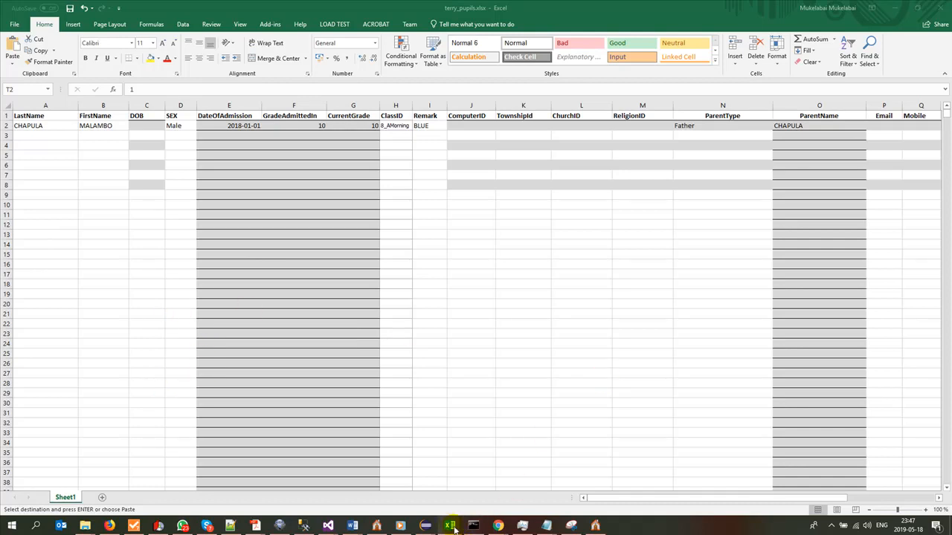
- Switch to the 2019 T1 CLASS LISTS workbook and look through the class sheets 9A, 9B and 9C
mouse_move(450, 526)
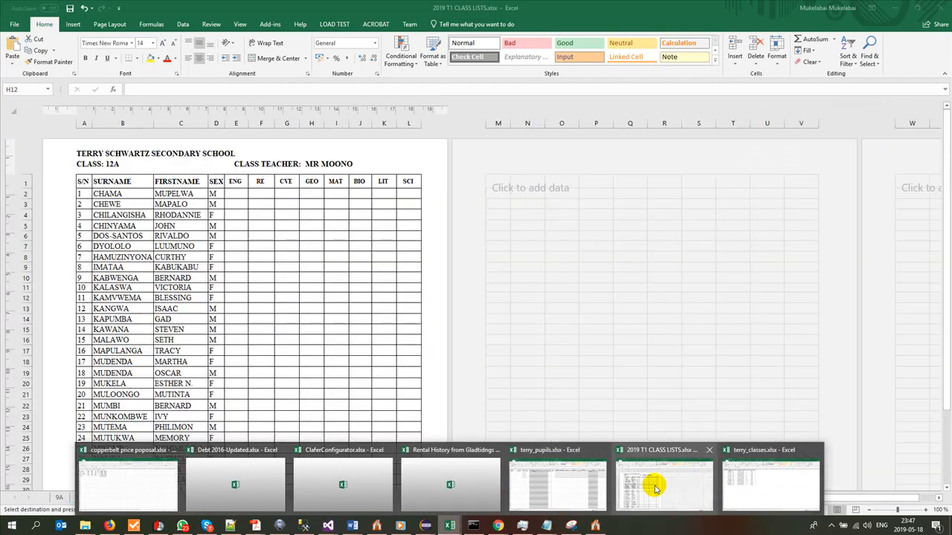
click(656, 487)
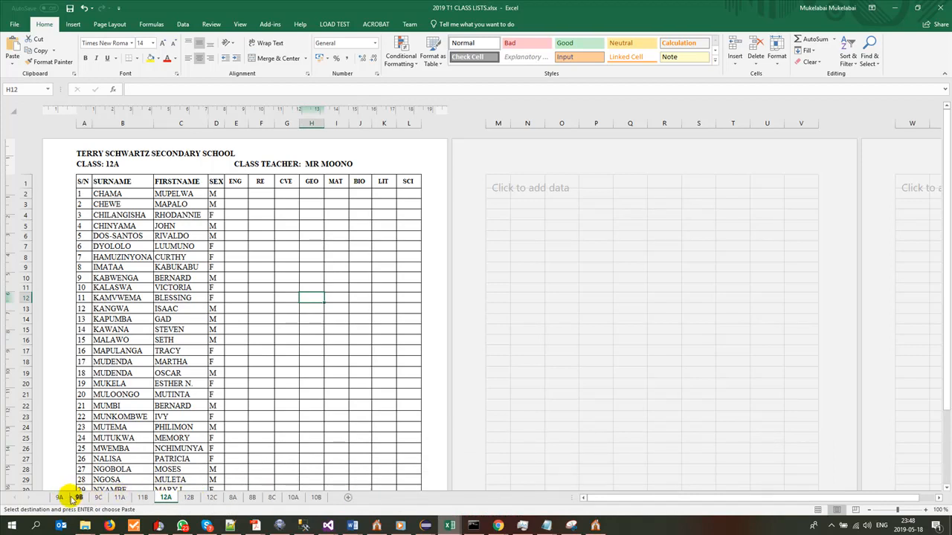
click(62, 498)
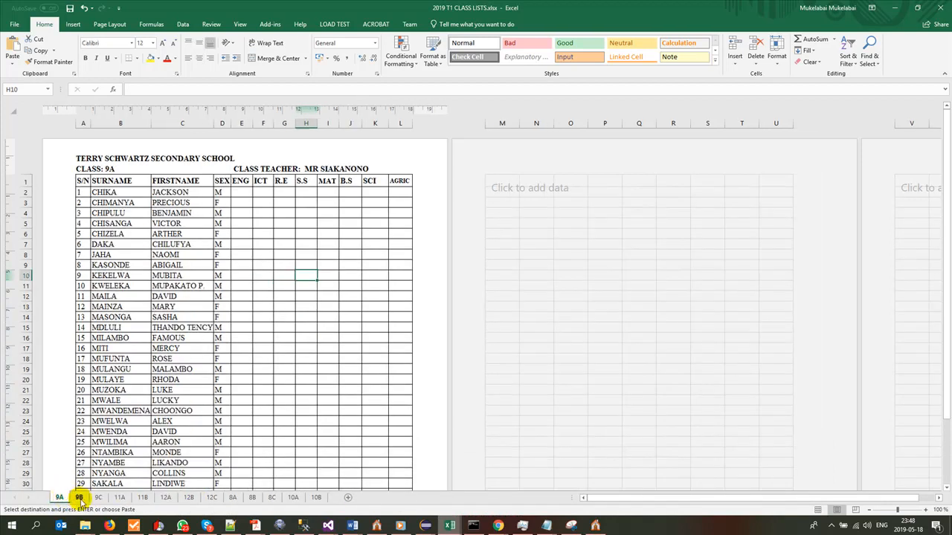
click(78, 498)
click(98, 497)
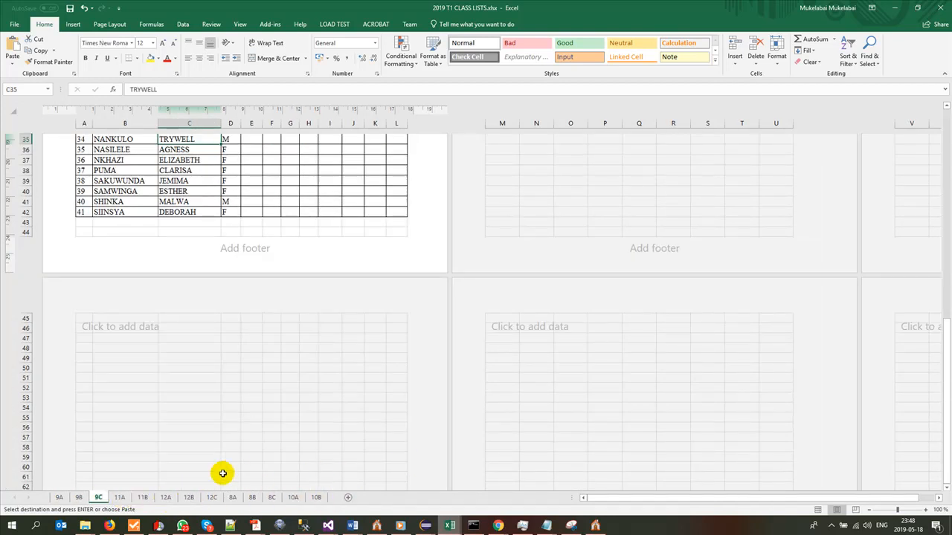
- Bring up the 8A class sheet and examine its pupil rows and the first entry in the SEX column
click(231, 497)
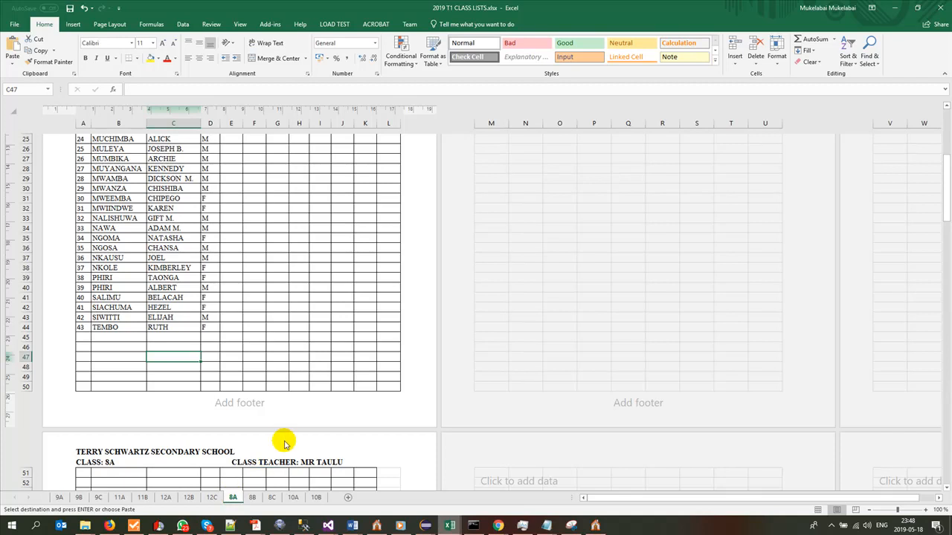
scroll(336, 430, up, 8)
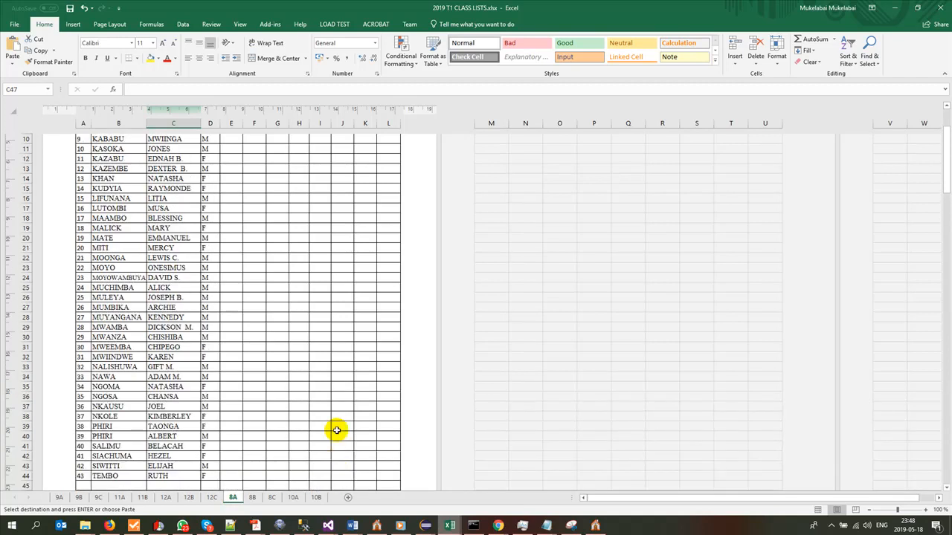
scroll(336, 430, down, 7)
scroll(336, 430, up, 7)
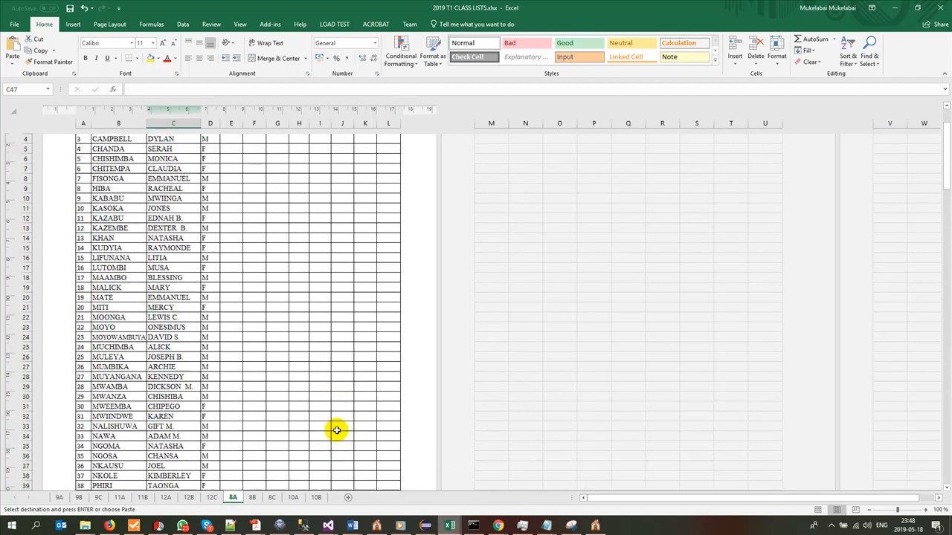
scroll(336, 430, down, 2)
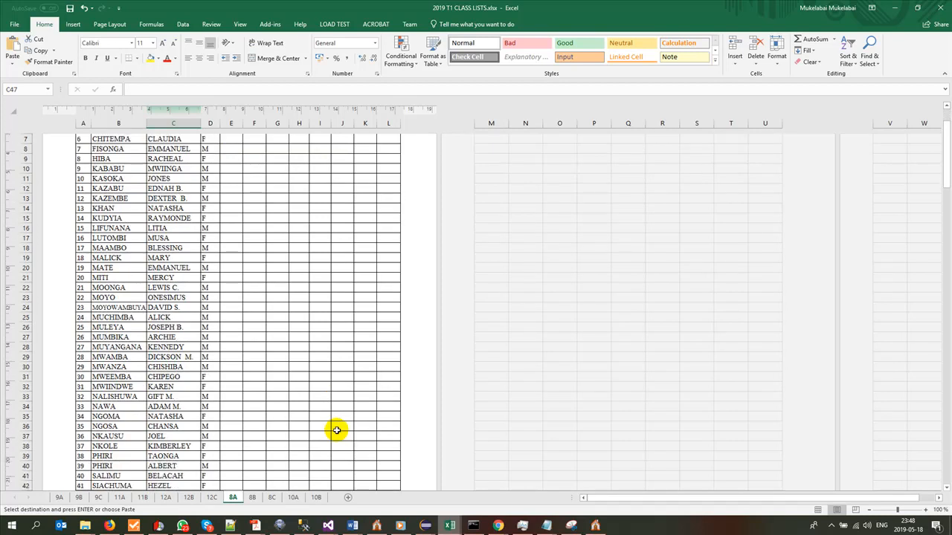
scroll(336, 430, up, 3)
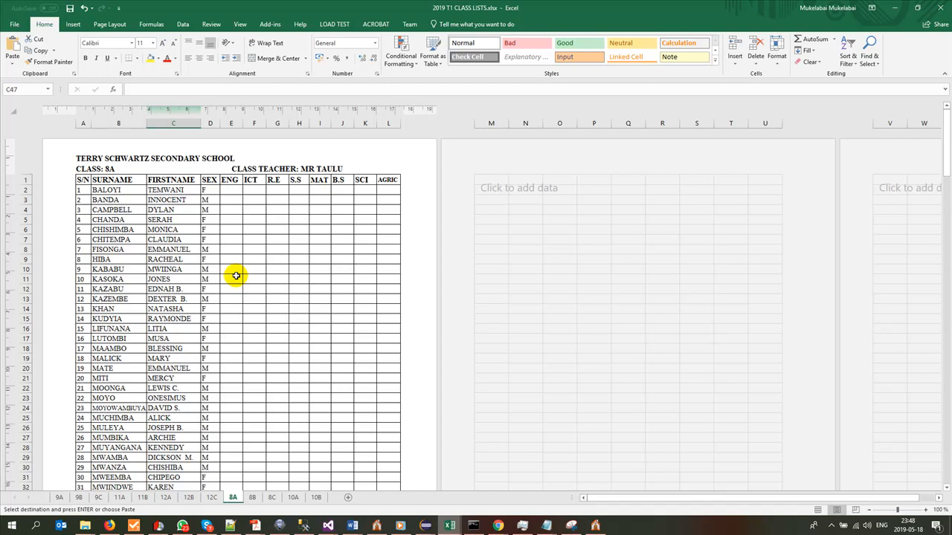
click(209, 191)
click(208, 190)
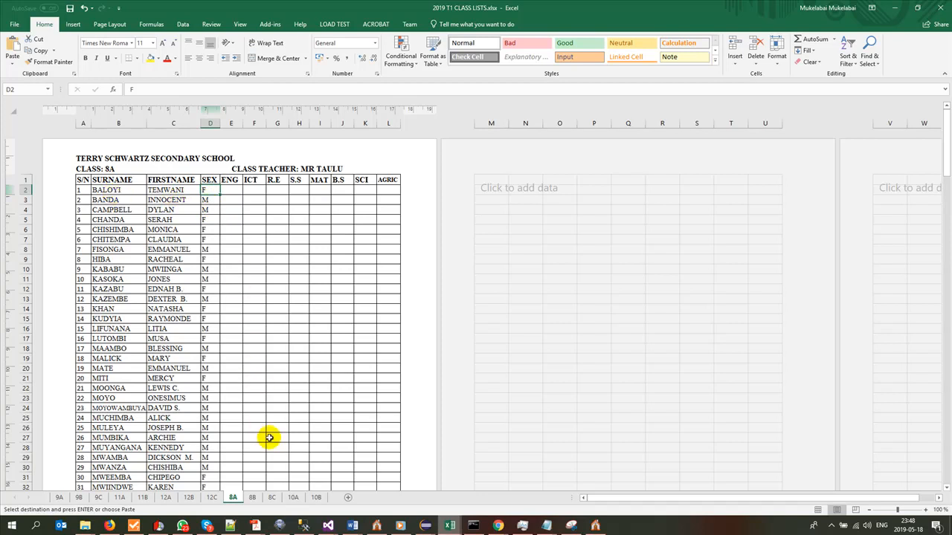
- Look through the 11B, 11A, 9C and 9B class sheets to compare their layout
mouse_move(450, 526)
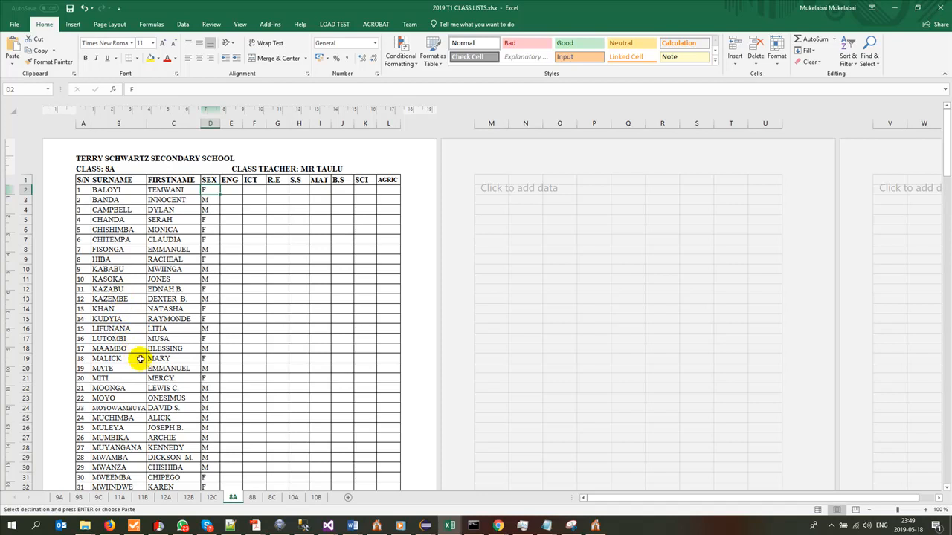
click(144, 497)
click(107, 494)
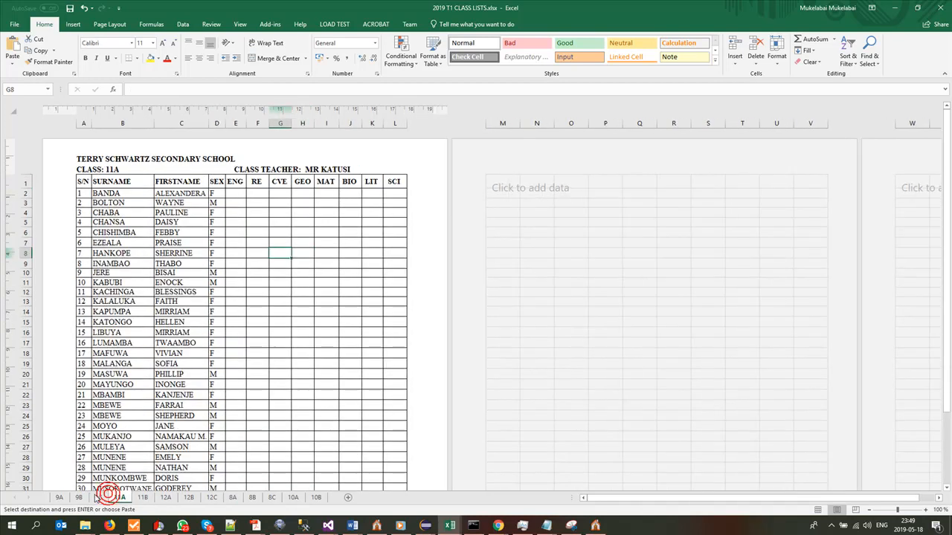
click(95, 497)
click(72, 494)
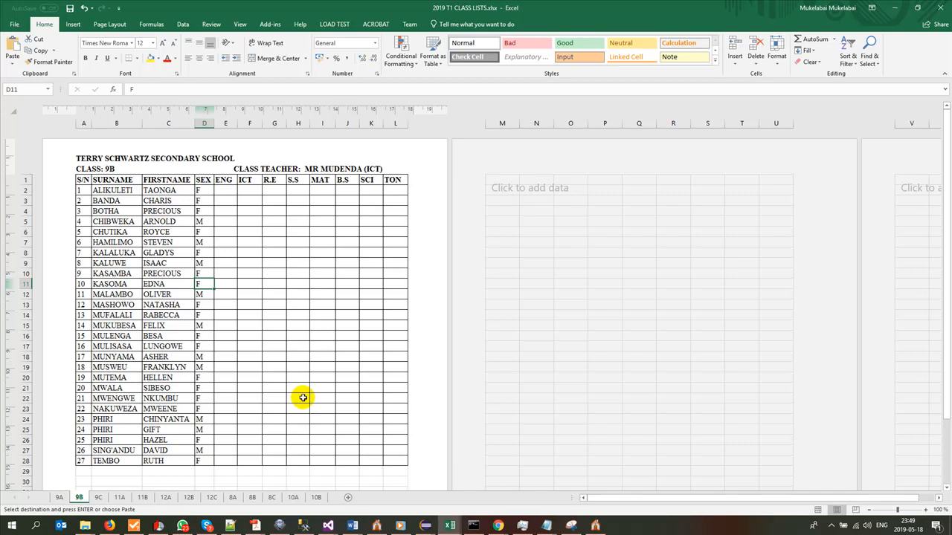
- Switch to the kalomo folder in File Explorer and open kalomo-data.xlsx
mouse_move(85, 526)
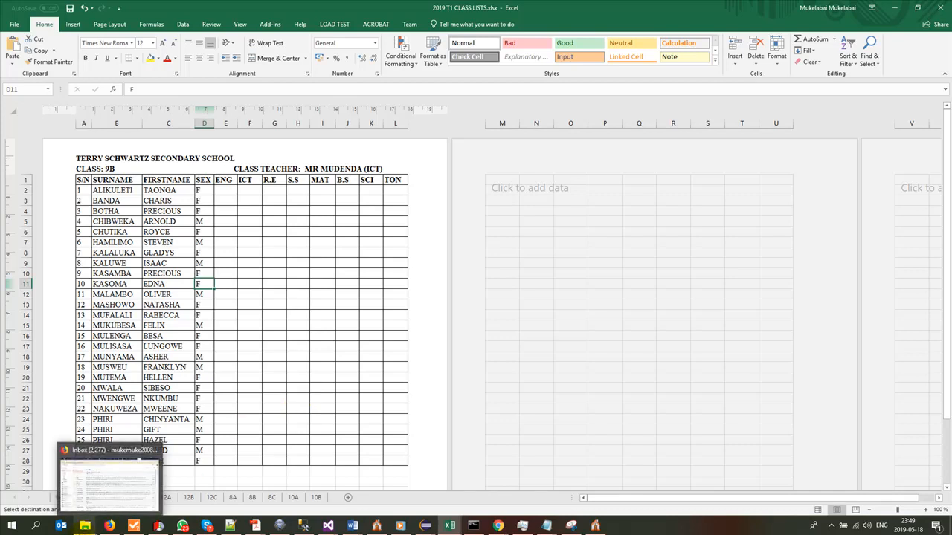
click(450, 485)
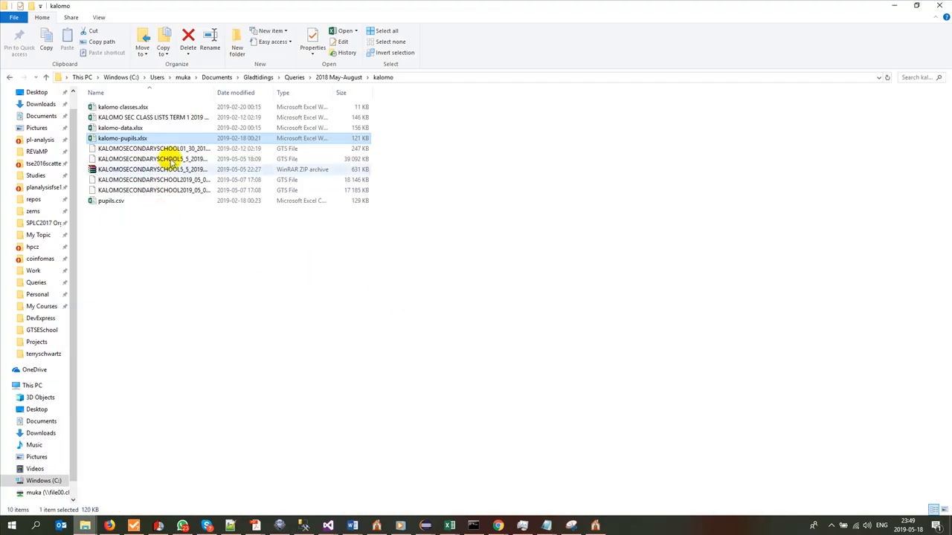
double_click(123, 128)
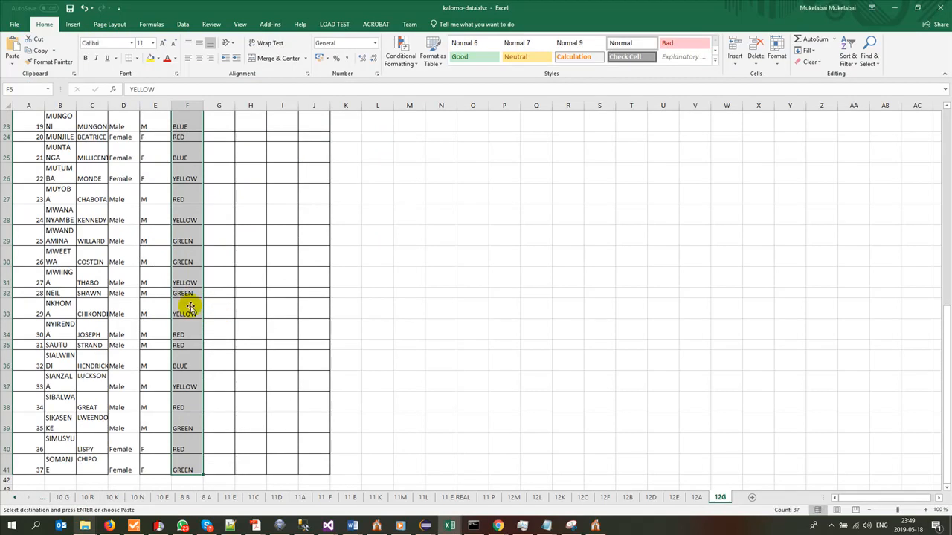
- Examine the pupil lists on the 11 E, 8 B and 11 B sheets, including the columns with full-word gender values
click(231, 498)
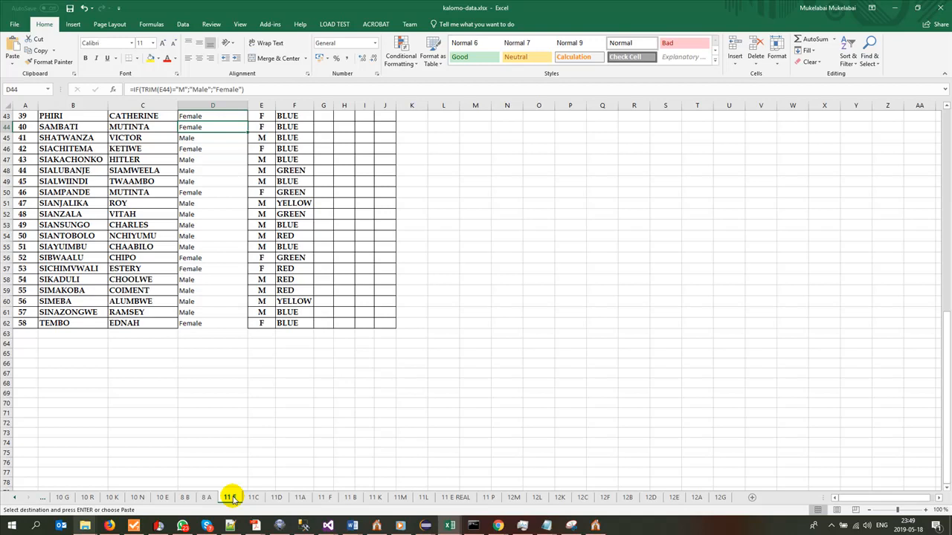
scroll(186, 469, up, 2)
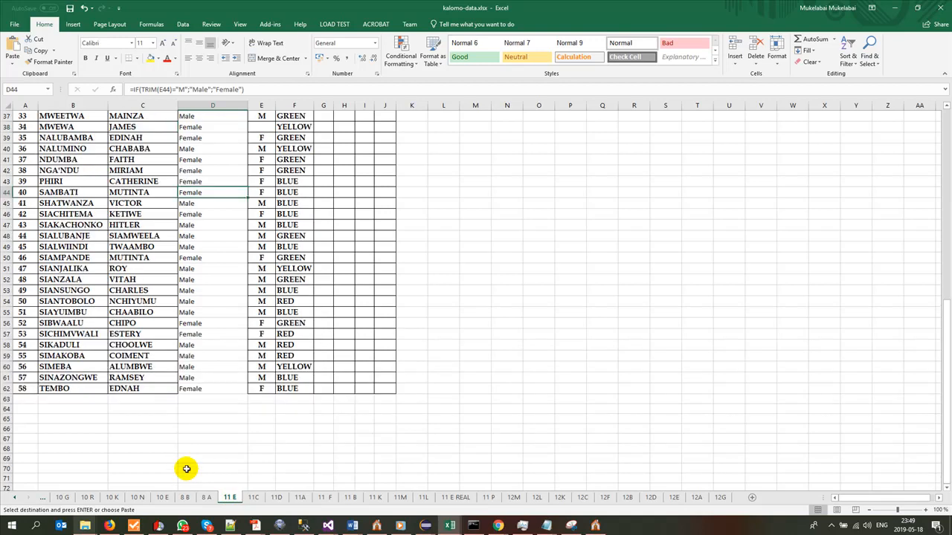
scroll(186, 469, up, 3)
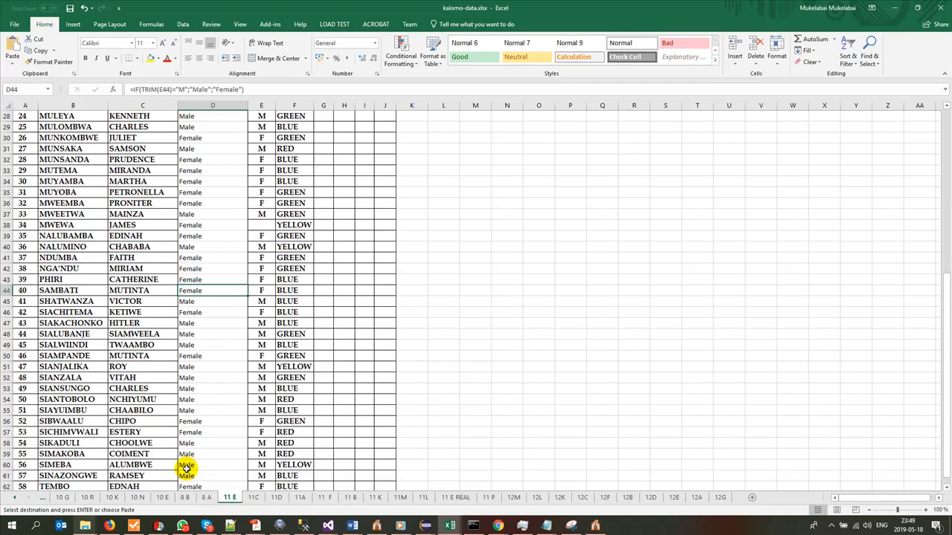
scroll(186, 469, down, 5)
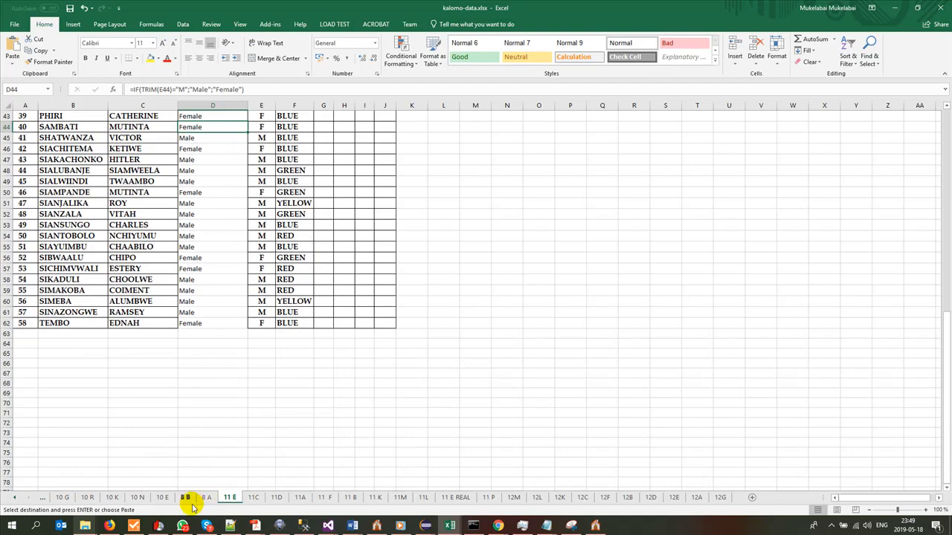
click(185, 497)
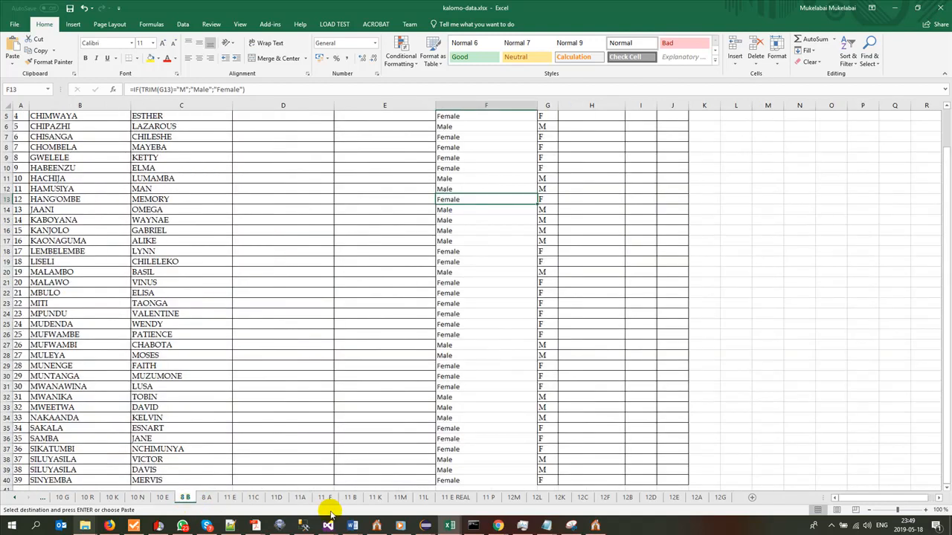
click(350, 499)
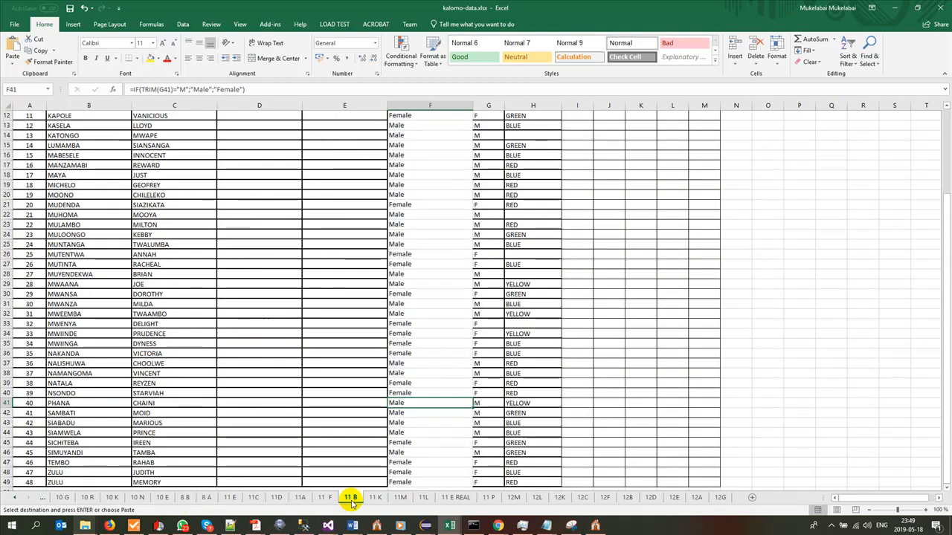
- Return to the kalomo folder and open the KALOMO SEC CLASS LISTS TERM 1 2019 MERGED workbook
mouse_move(86, 526)
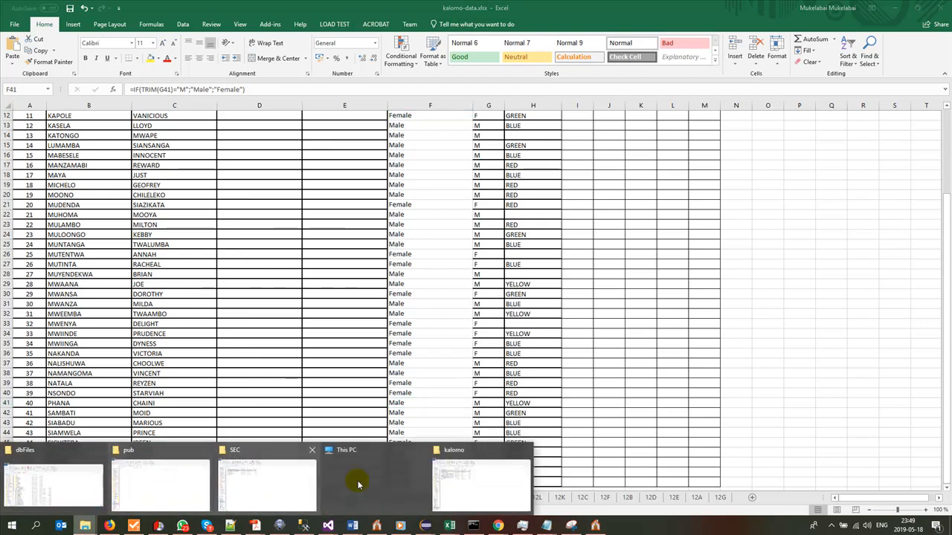
click(468, 494)
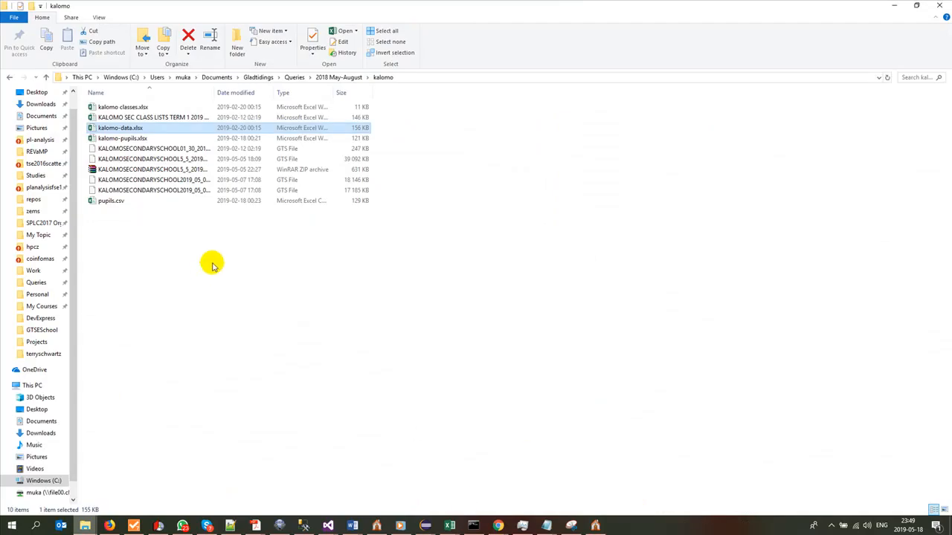
double_click(156, 117)
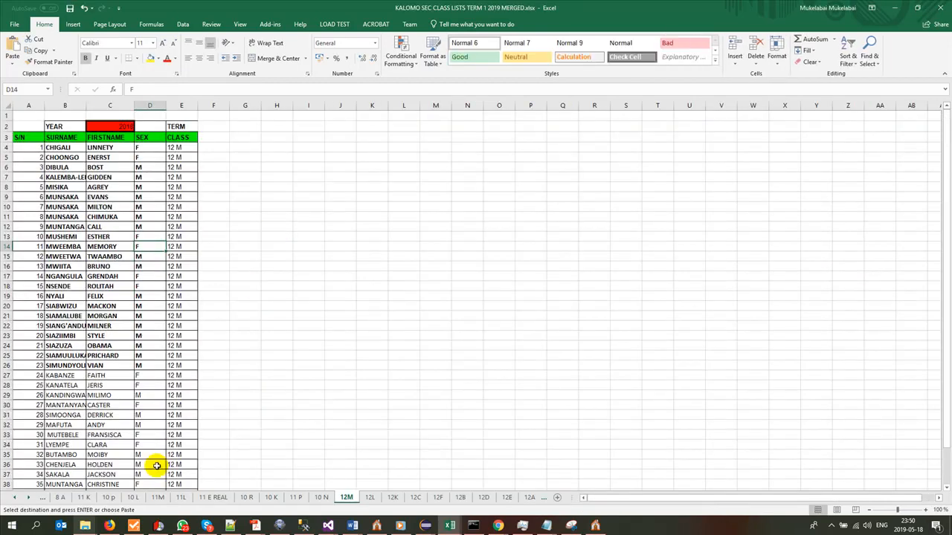
- Bring up the 11M class sheet and examine its title rows and the combined NAME column
click(160, 497)
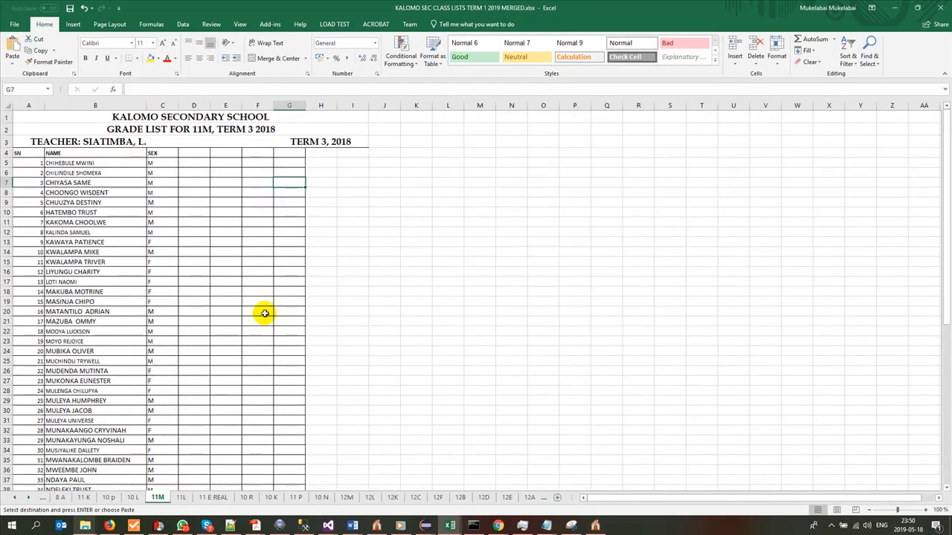
scroll(132, 313, down, 1)
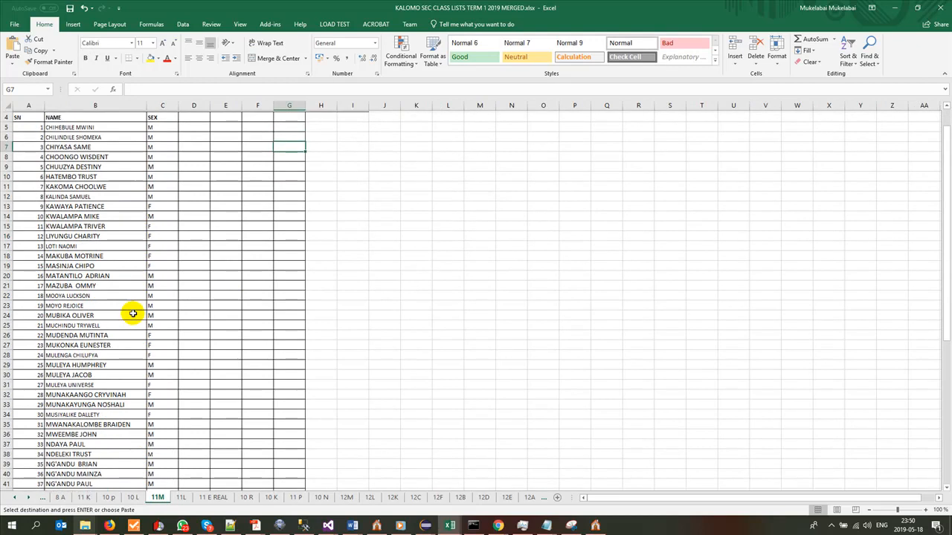
scroll(132, 313, up, 1)
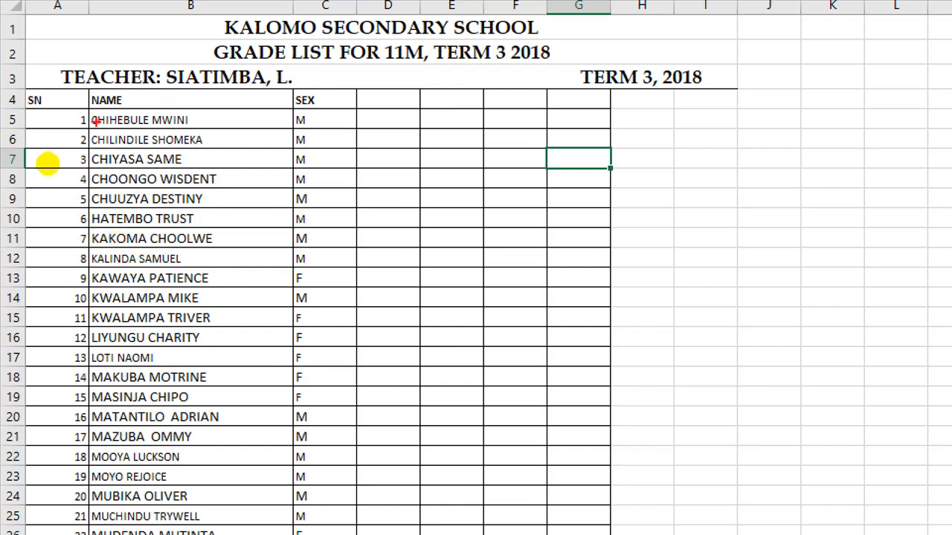
drag(96, 127, 201, 135)
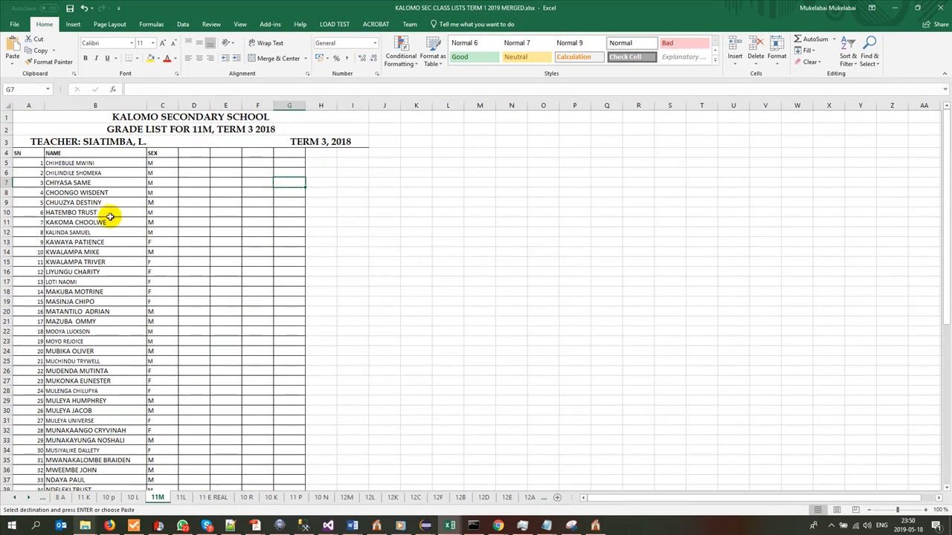
- Delete the three title rows above the column headings on the 11M sheet
click(6, 117)
drag(7, 117, 6, 140)
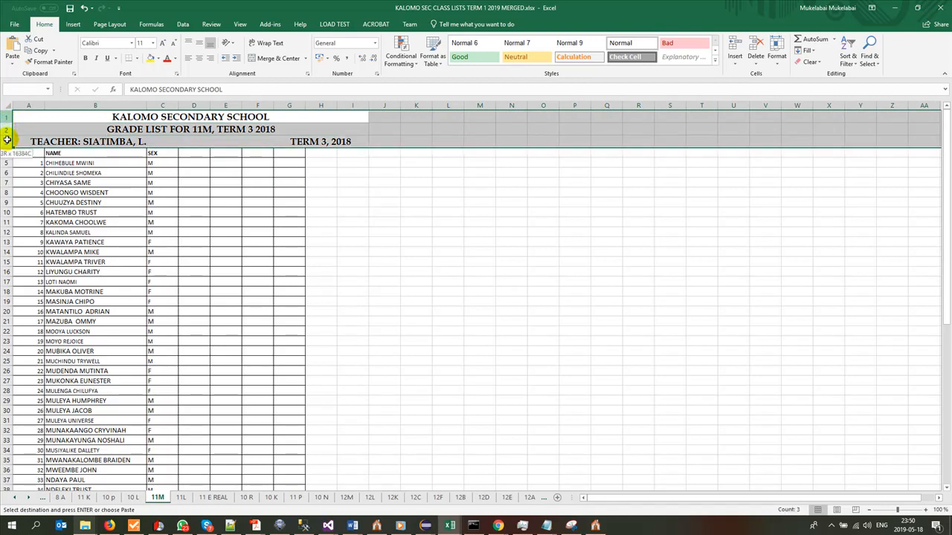
right_click(7, 119)
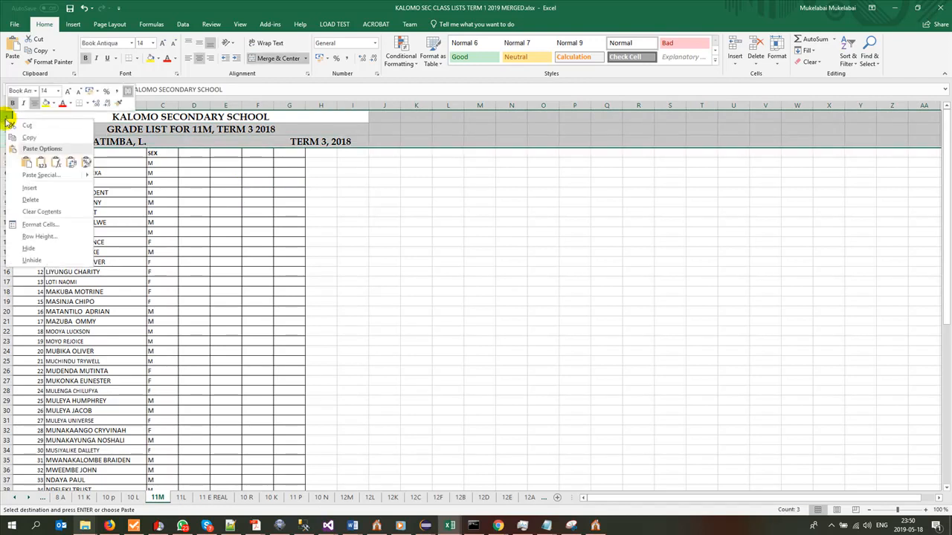
click(42, 201)
click(310, 213)
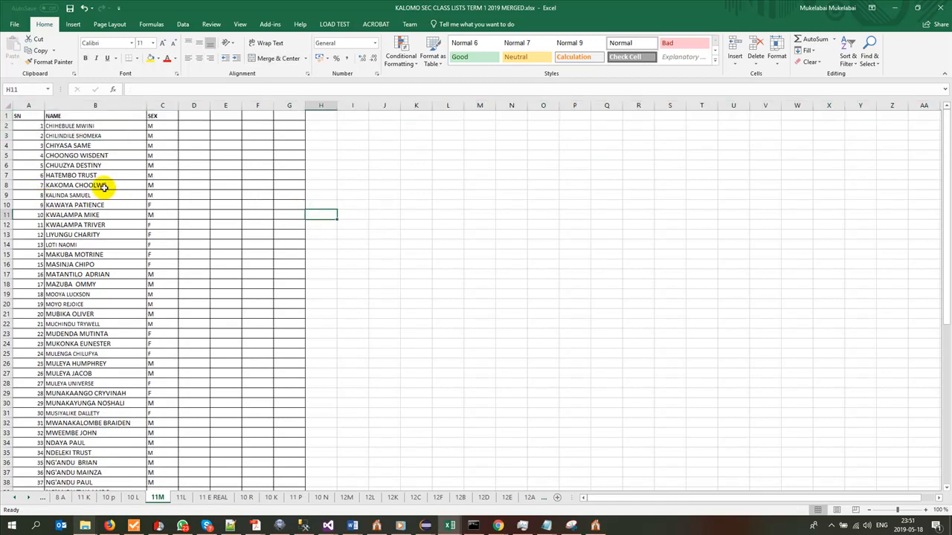
- Try to insert four blank columns before the SEX column, and undo the insertion
click(81, 104)
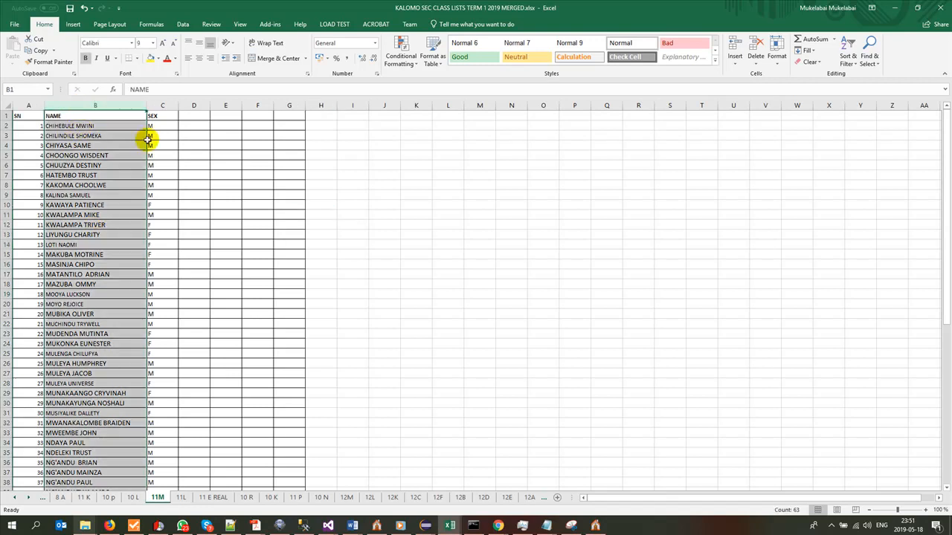
click(163, 176)
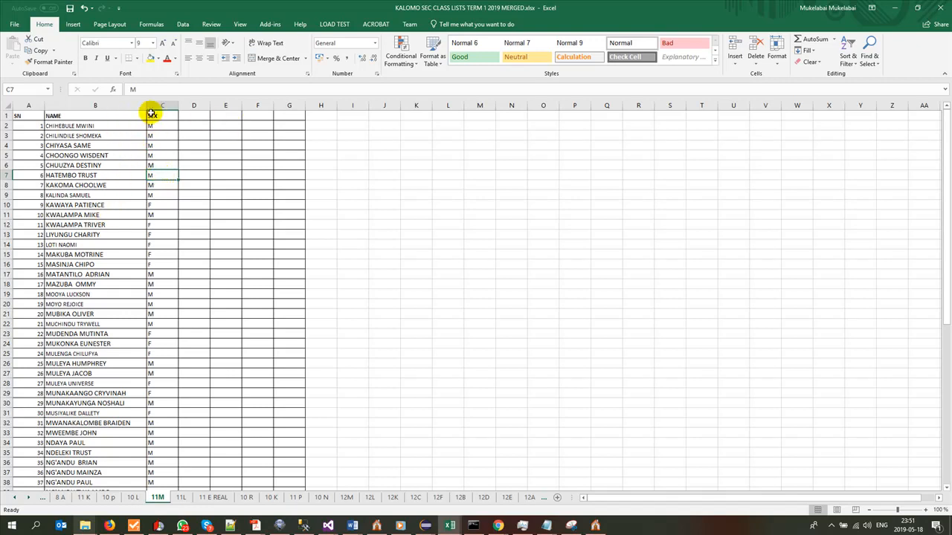
drag(156, 105, 267, 105)
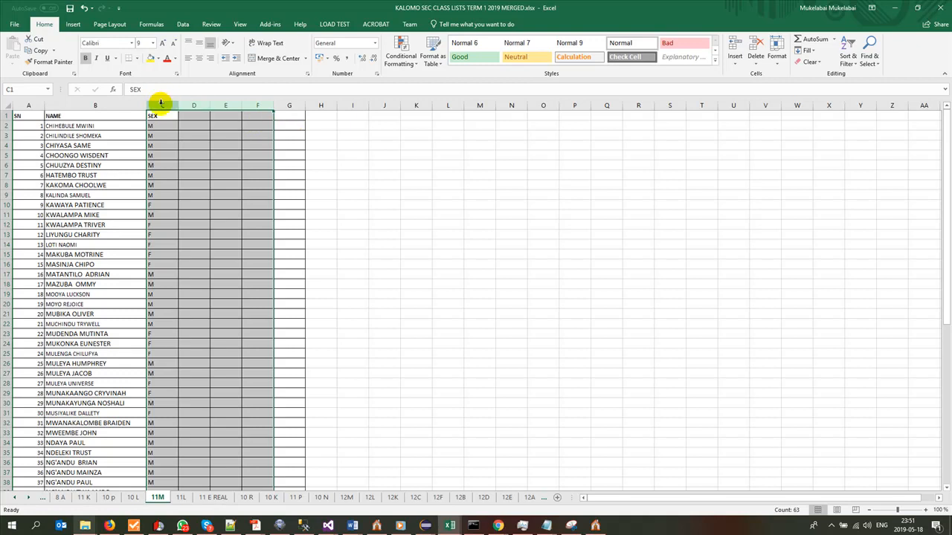
right_click(161, 103)
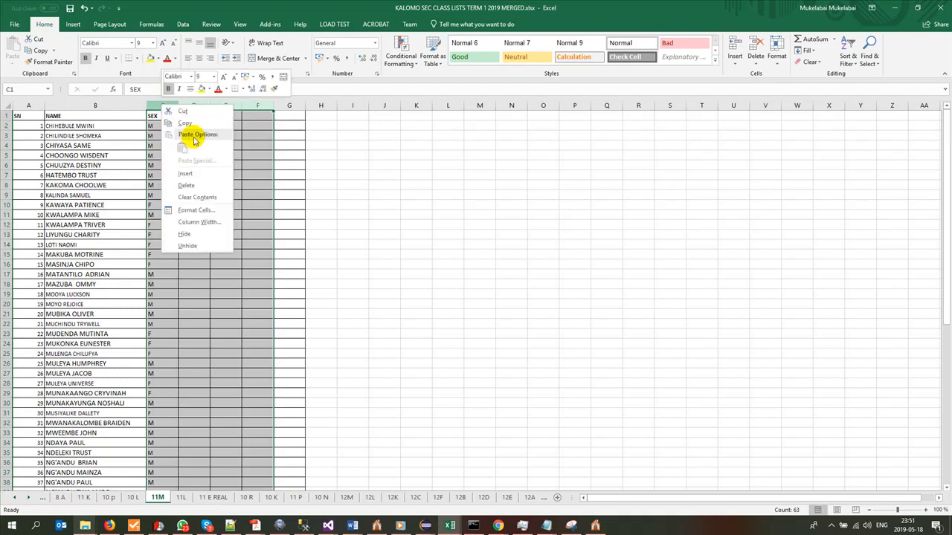
key(Escape)
click(193, 173)
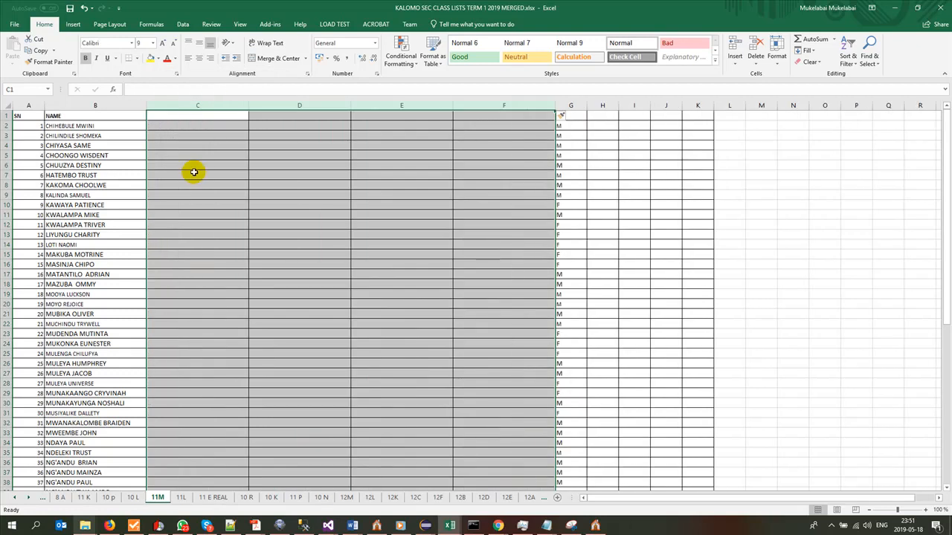
key(ctrl+z)
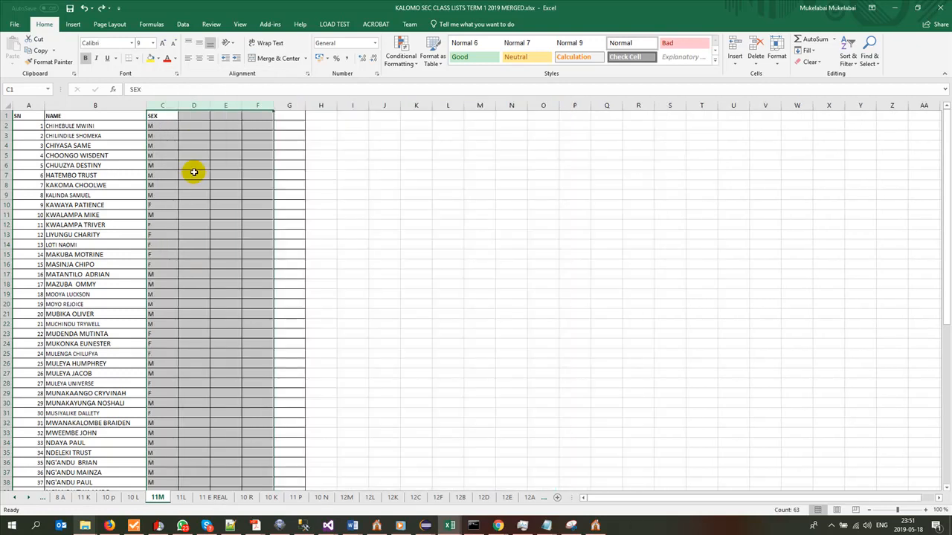
click(342, 224)
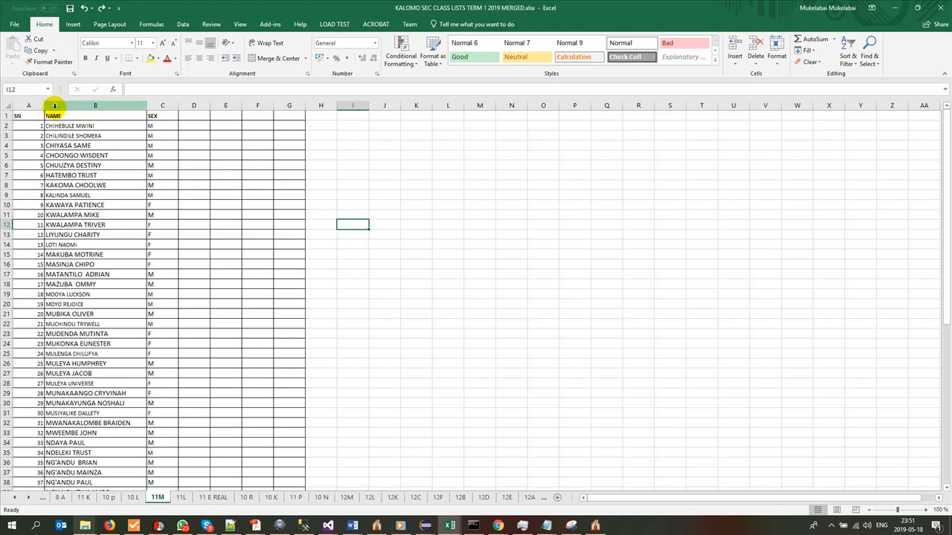
- Insert four blank columns between the NAME and SEX columns on the 11M sheet
click(94, 104)
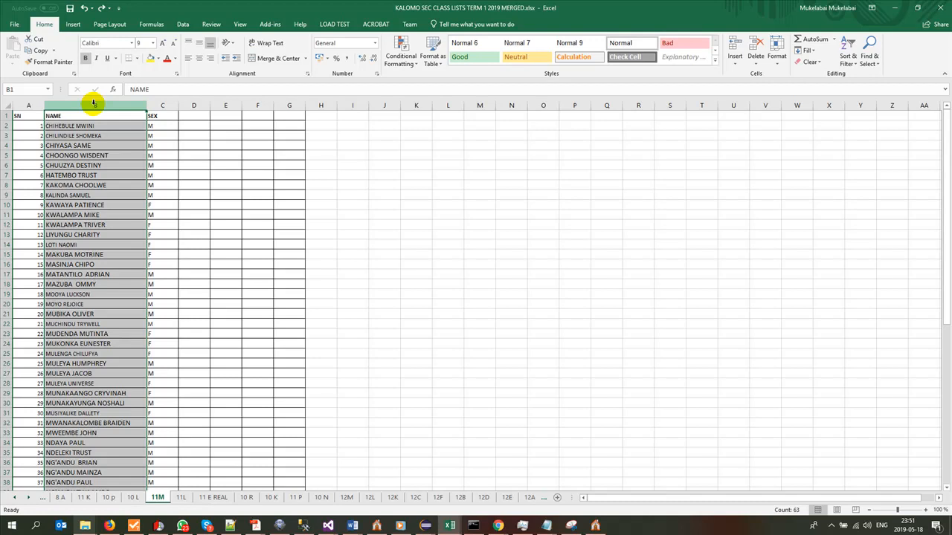
click(184, 144)
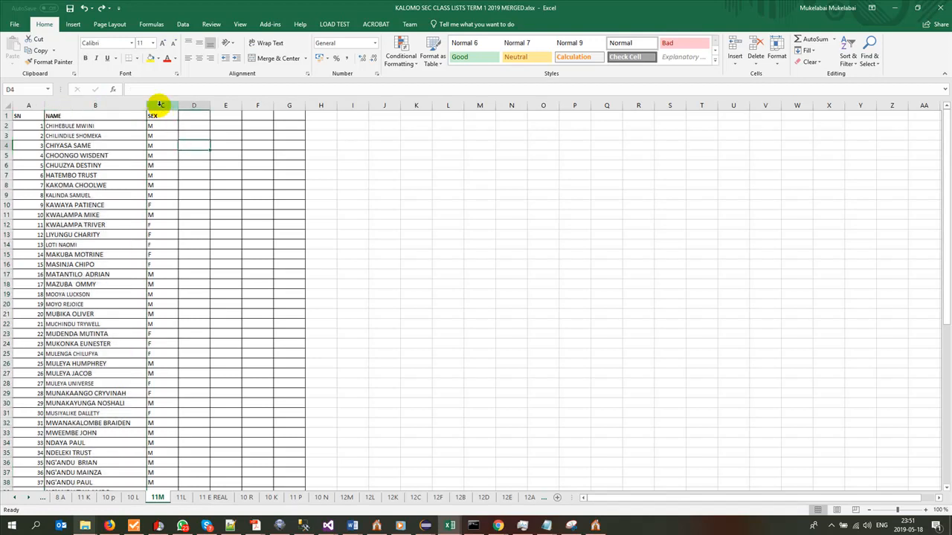
click(159, 104)
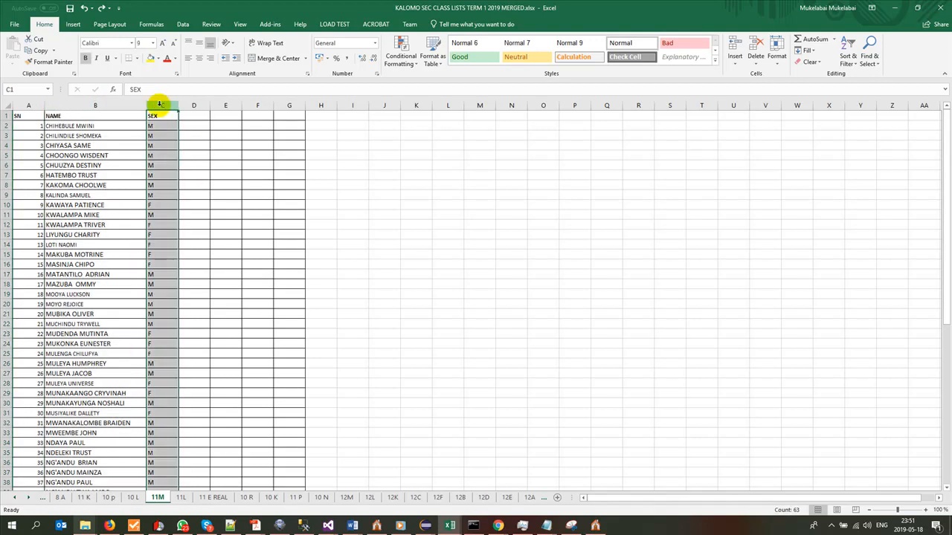
click(192, 135)
drag(159, 105, 259, 106)
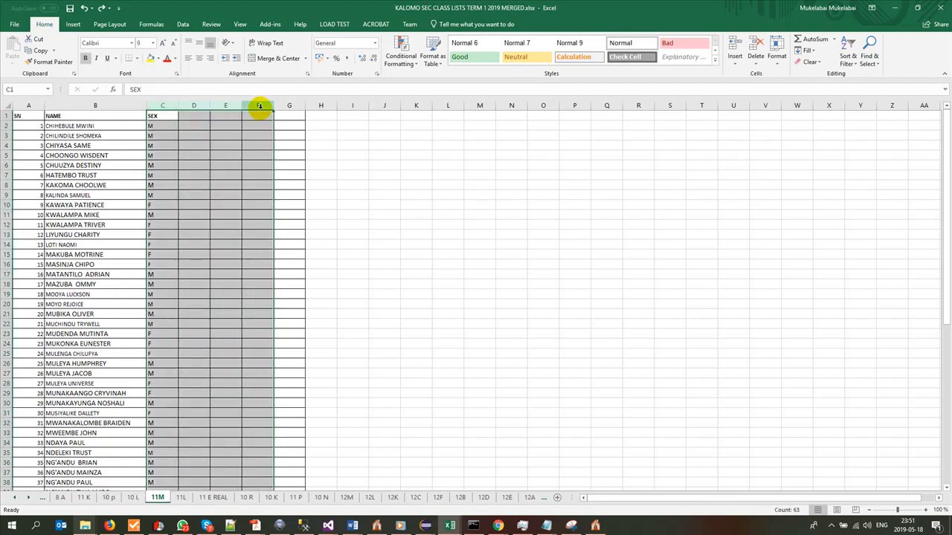
right_click(164, 104)
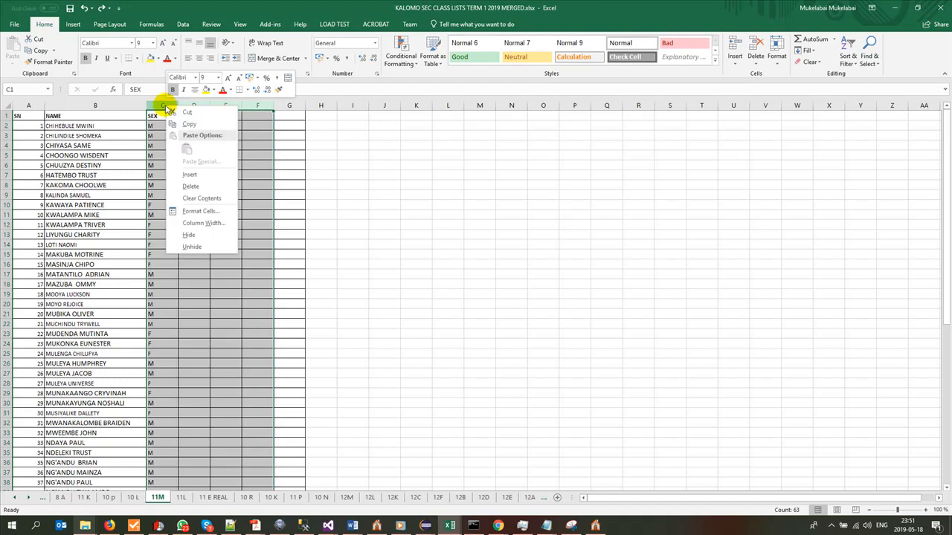
click(188, 175)
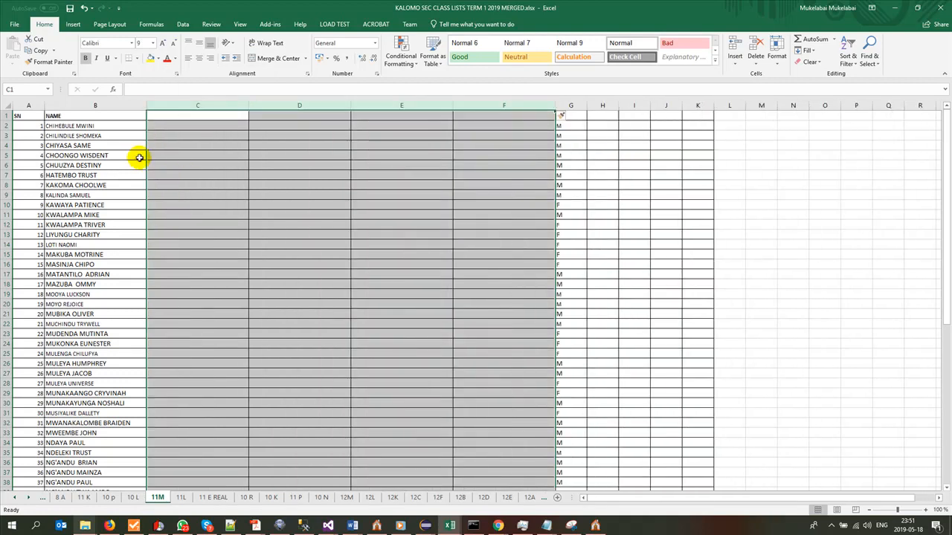
click(233, 157)
click(315, 157)
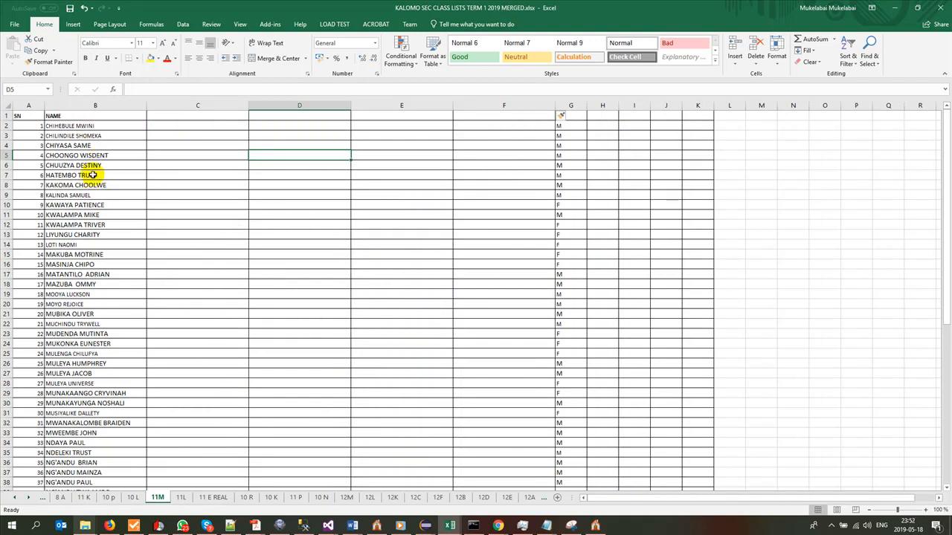
click(96, 105)
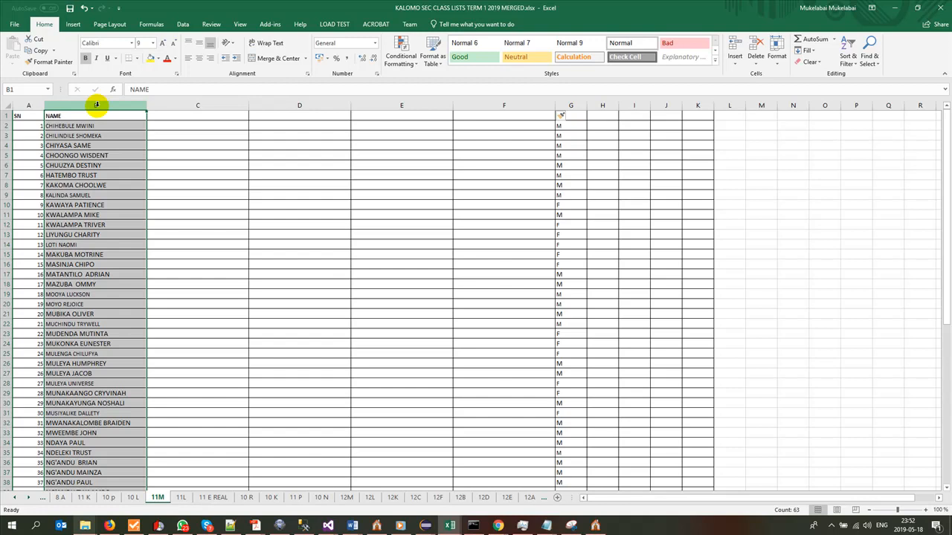
click(181, 201)
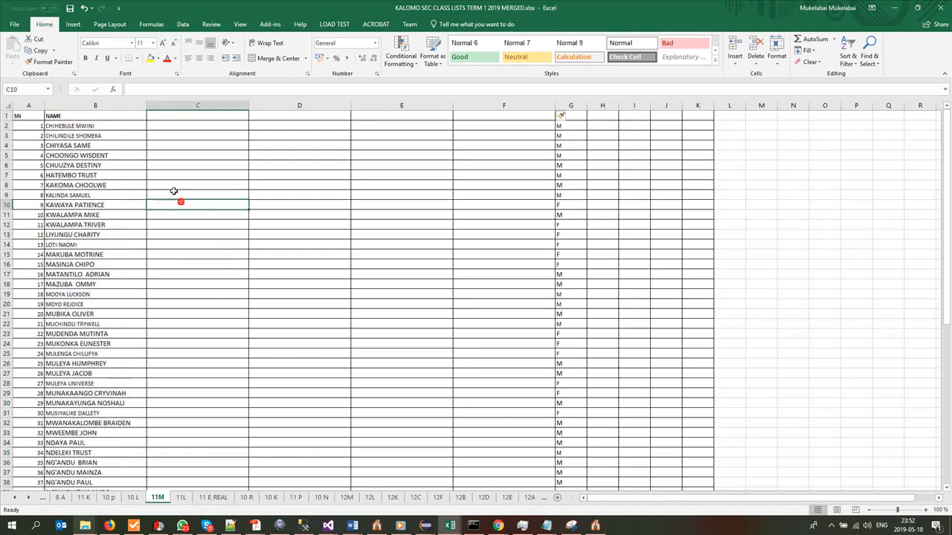
click(85, 103)
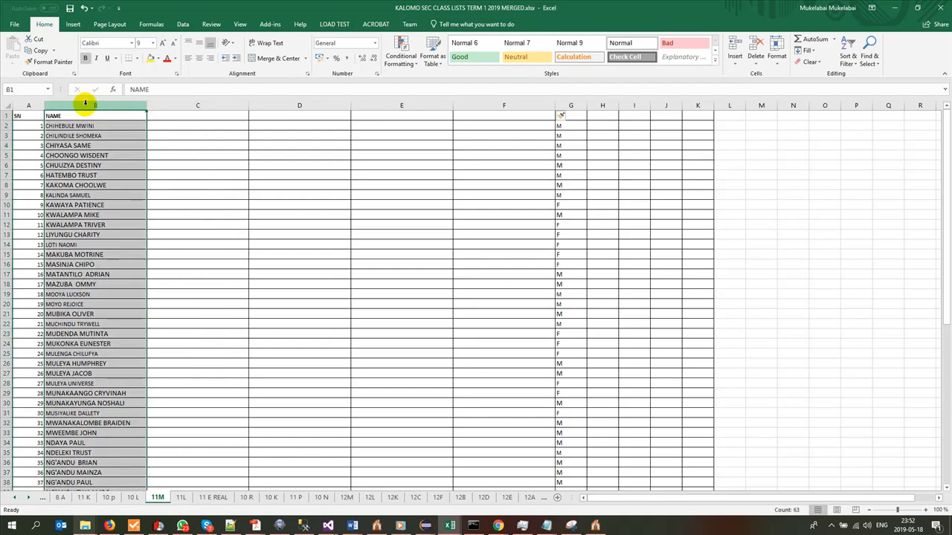
click(181, 24)
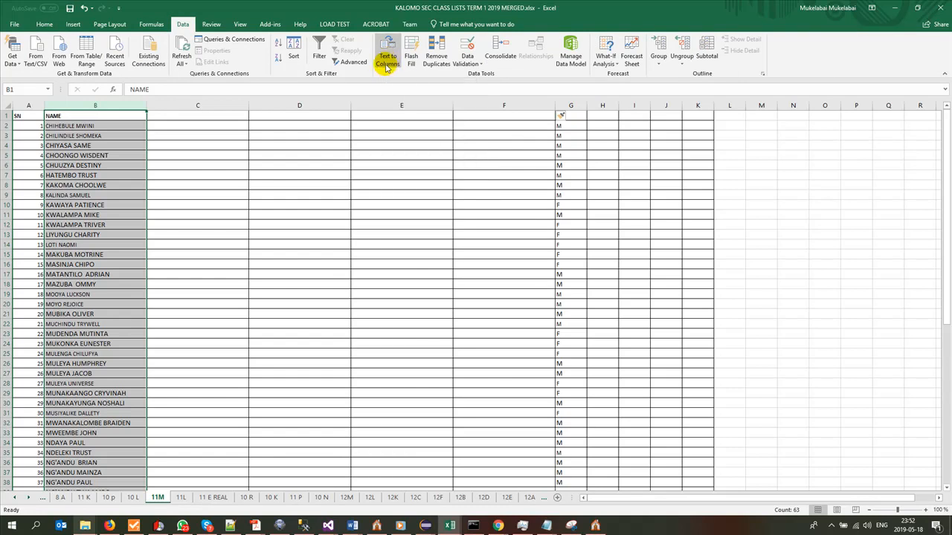
click(43, 26)
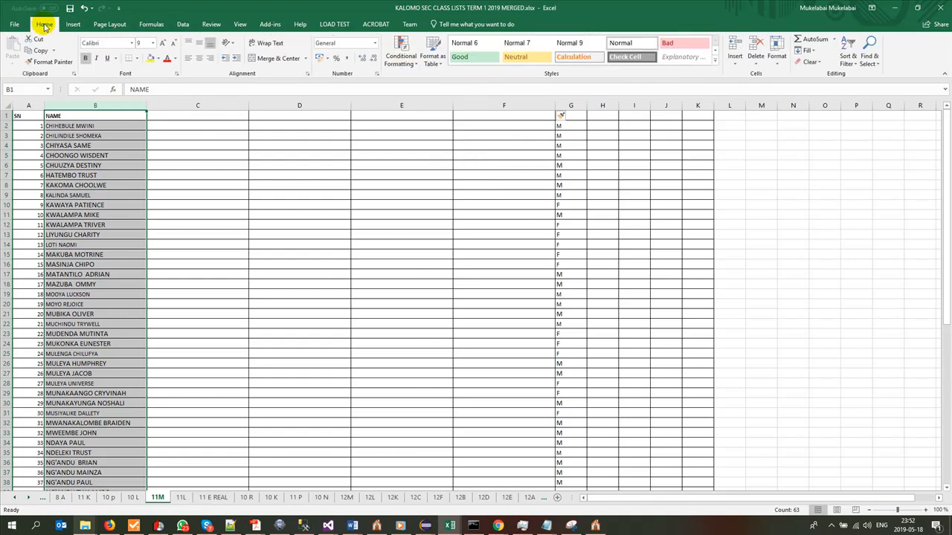
click(208, 188)
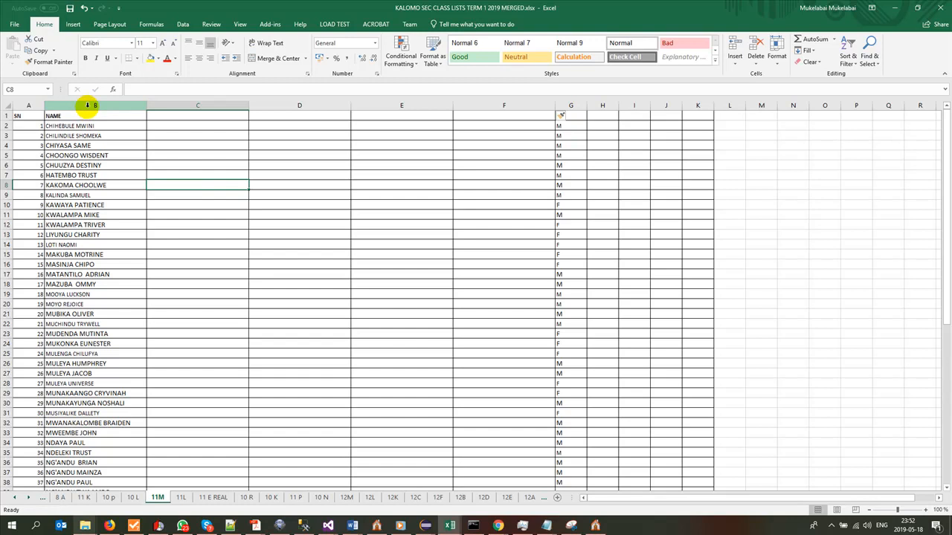
- Split the NAME column with Text to Columns as delimited data, using Space as the only delimiter and replacing the existing data
click(87, 105)
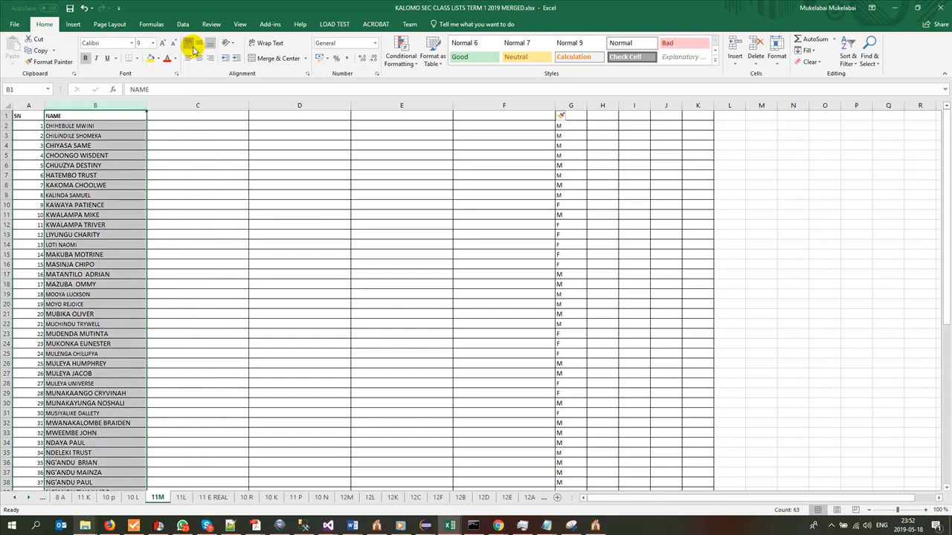
click(183, 26)
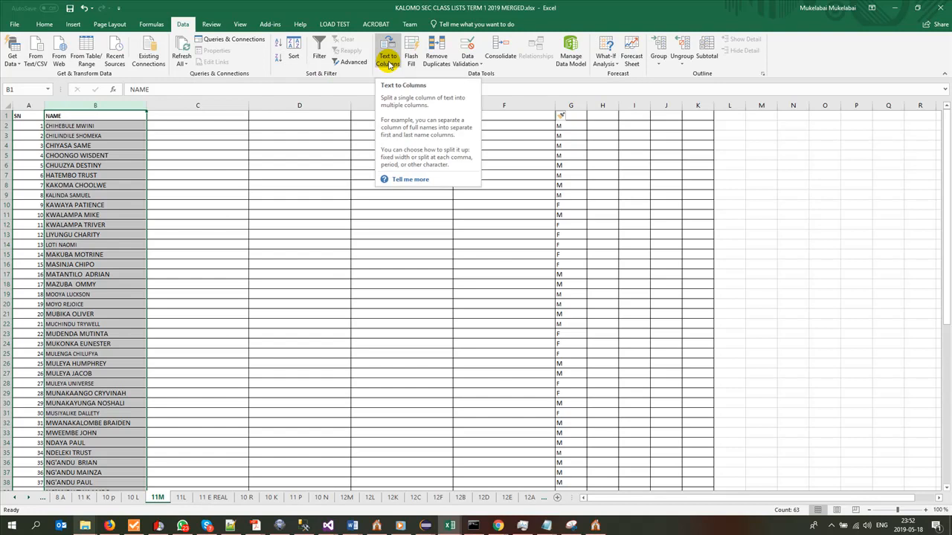
click(387, 59)
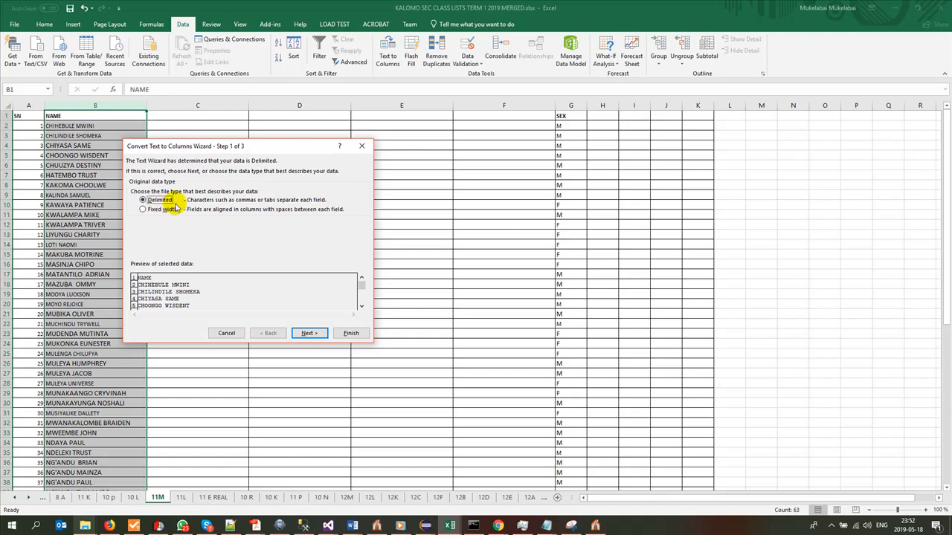
click(308, 333)
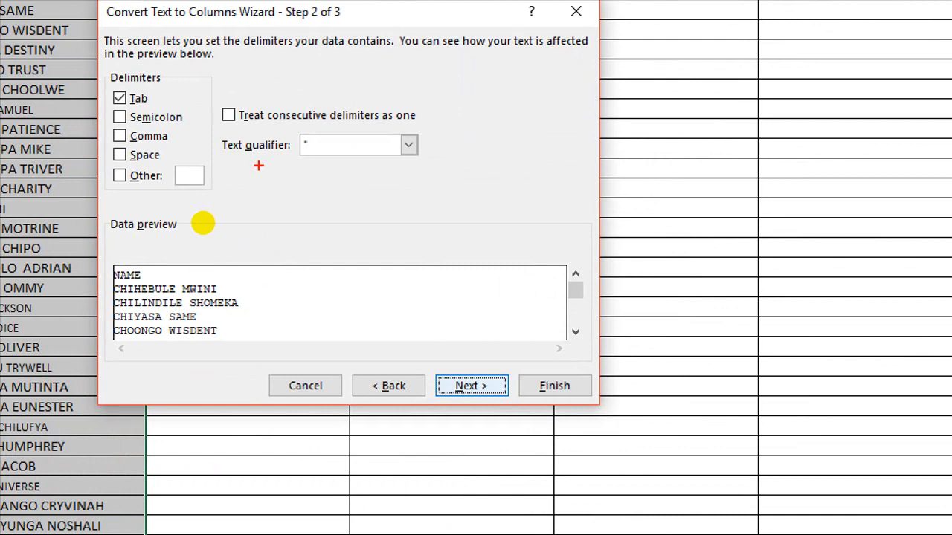
drag(160, 155, 190, 159)
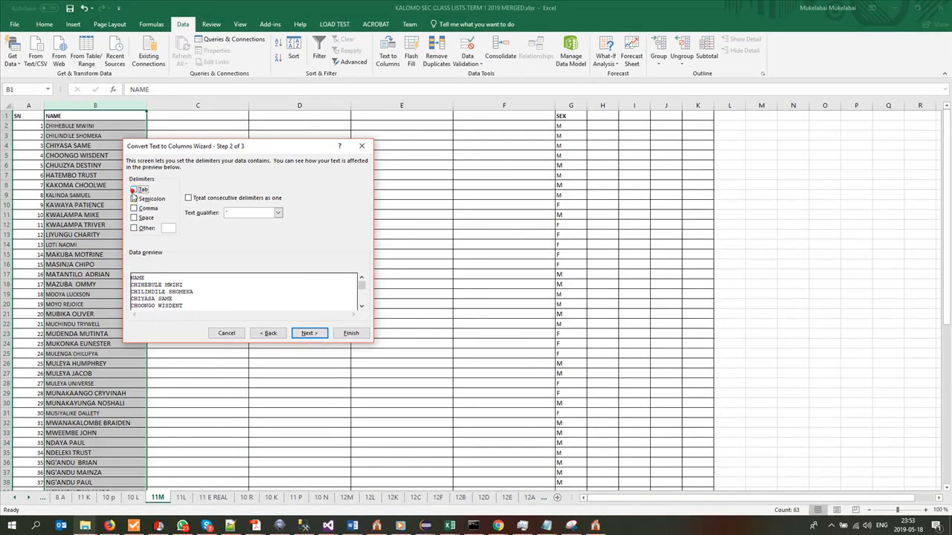
click(133, 190)
click(134, 218)
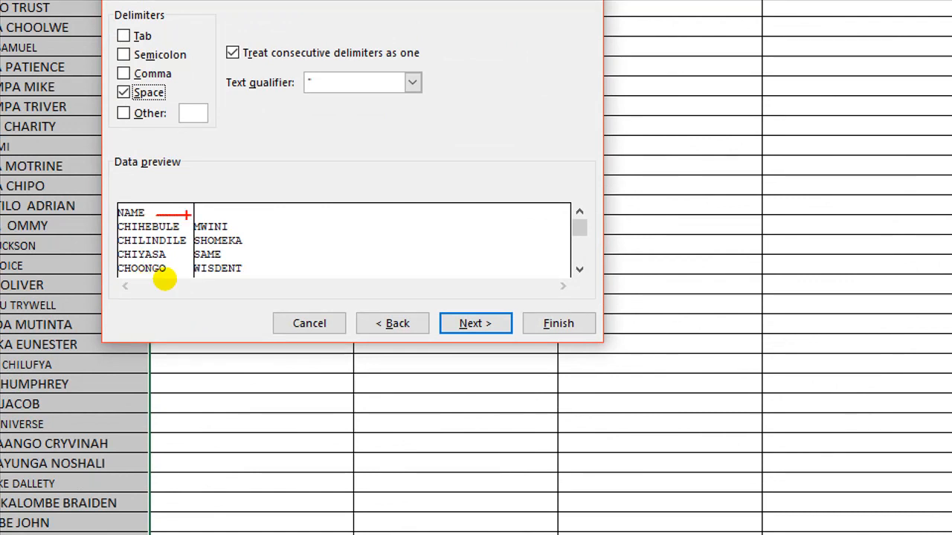
drag(224, 215, 249, 217)
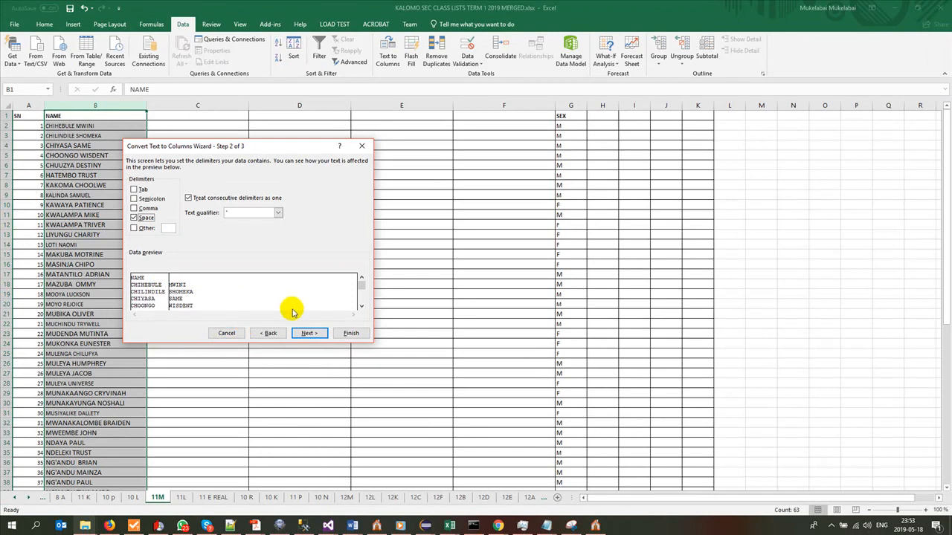
click(305, 334)
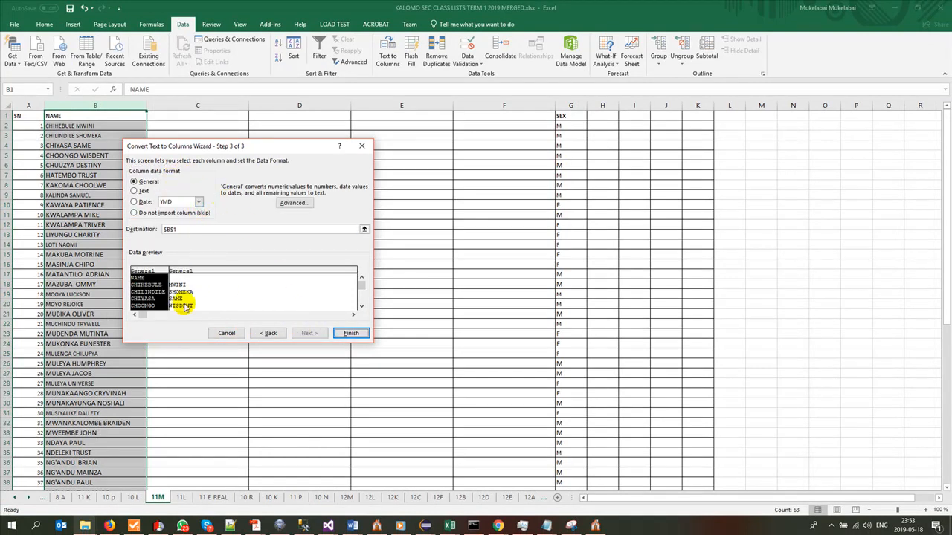
click(348, 333)
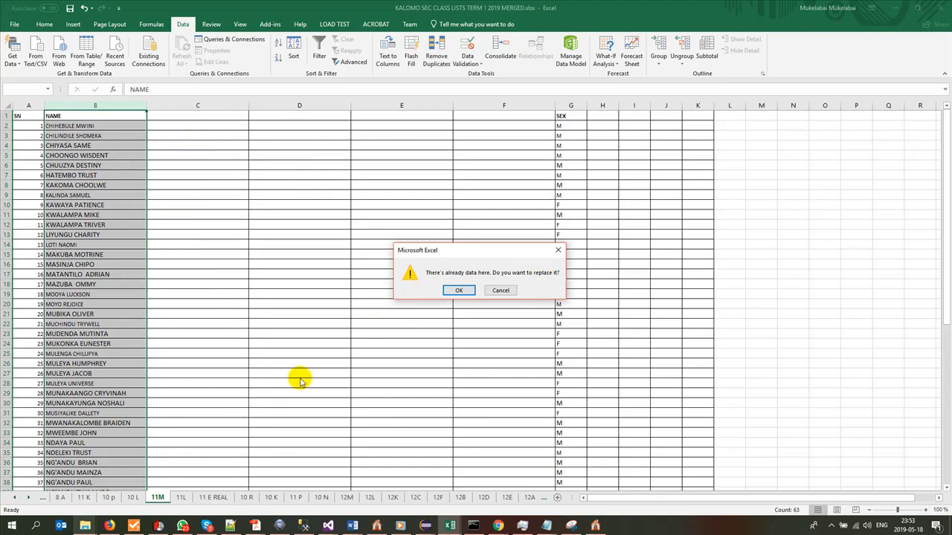
click(450, 290)
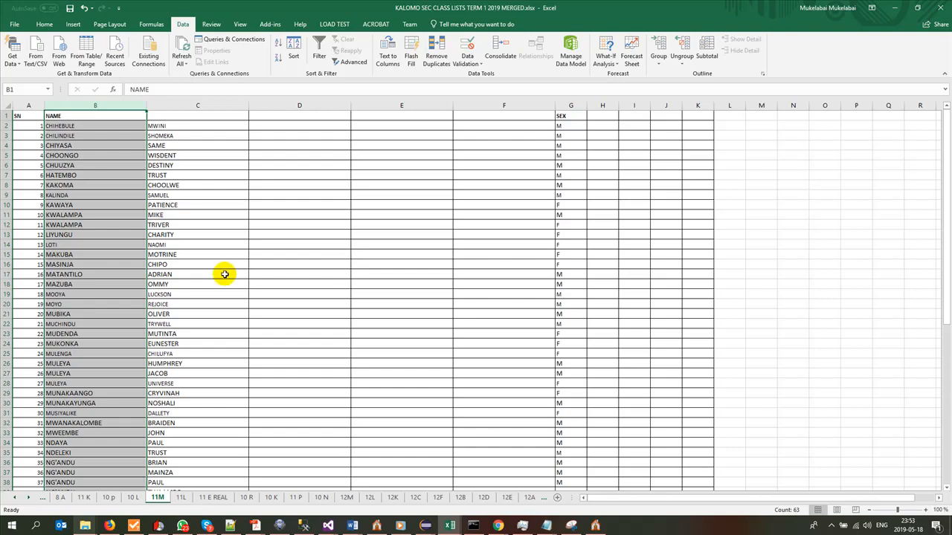
scroll(190, 335, down, 3)
scroll(190, 335, down, 9)
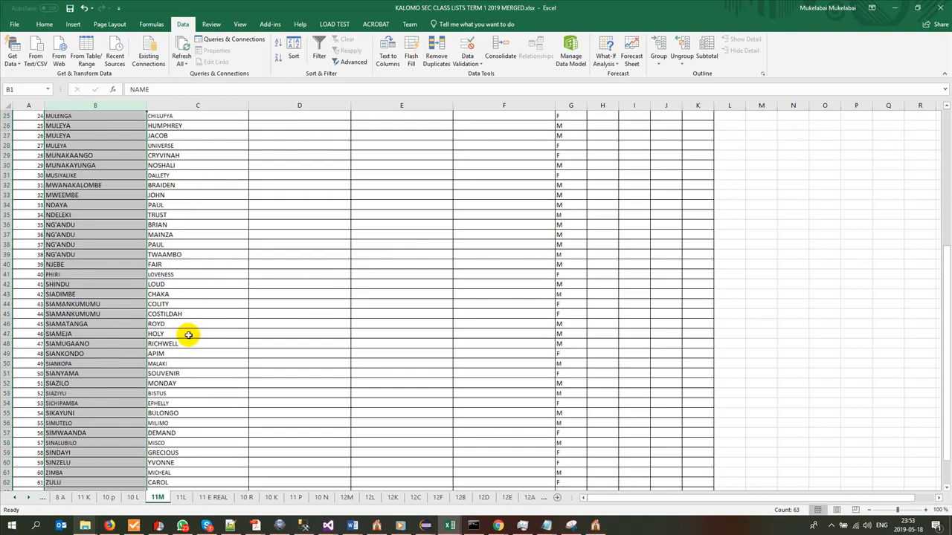
scroll(190, 335, up, 11)
scroll(189, 335, up, 1)
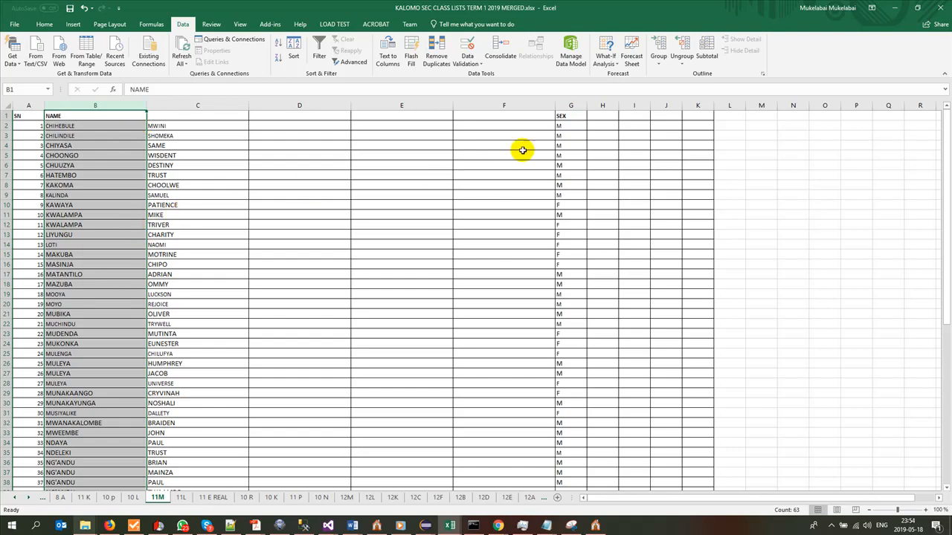
- Enter the formula =IF(G2="M";"Male";"Female") in cell H2 of the 11M sheet
click(599, 124)
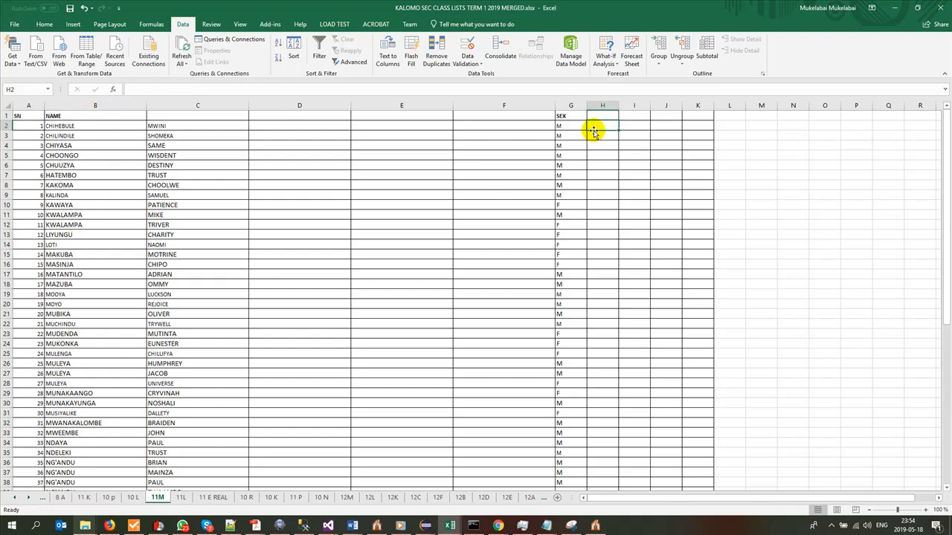
click(596, 126)
text(=)
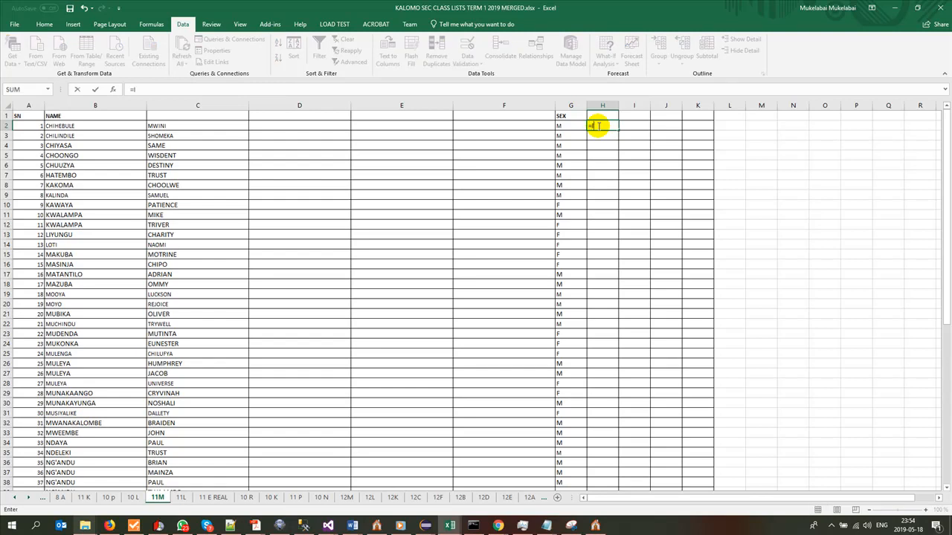
text(IF)
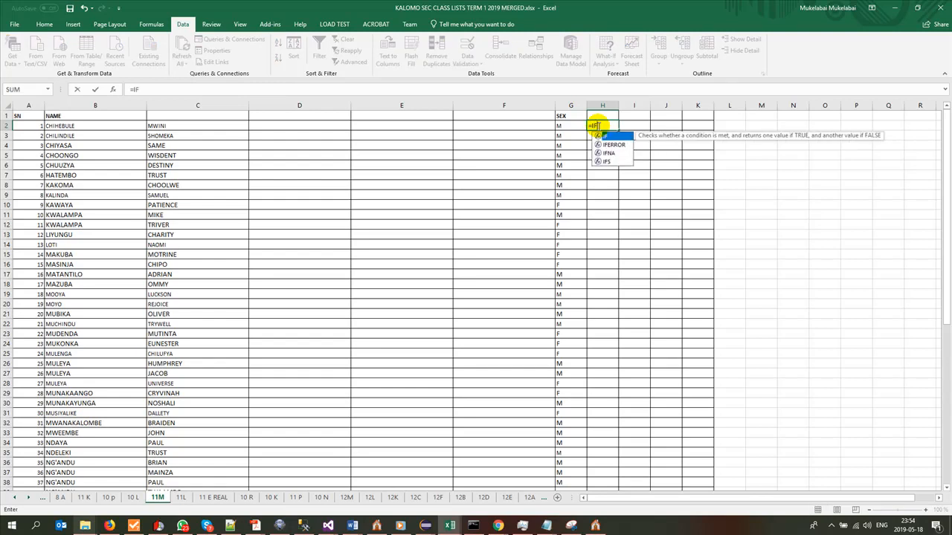
text(()
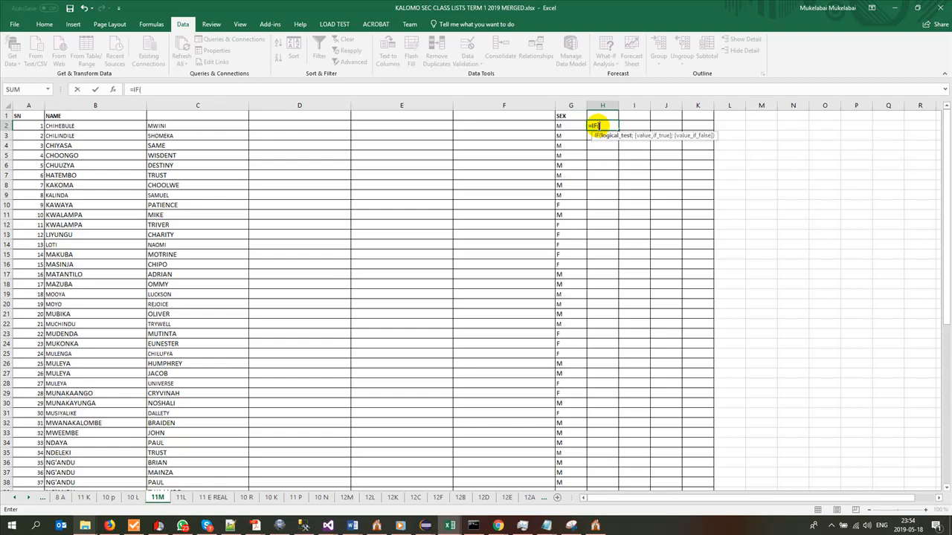
click(568, 126)
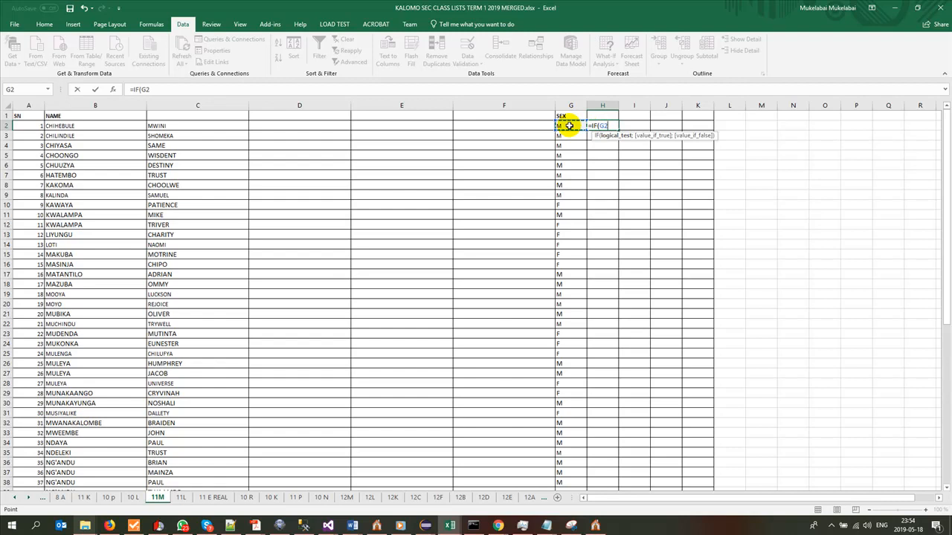
text(="M";"Male",)
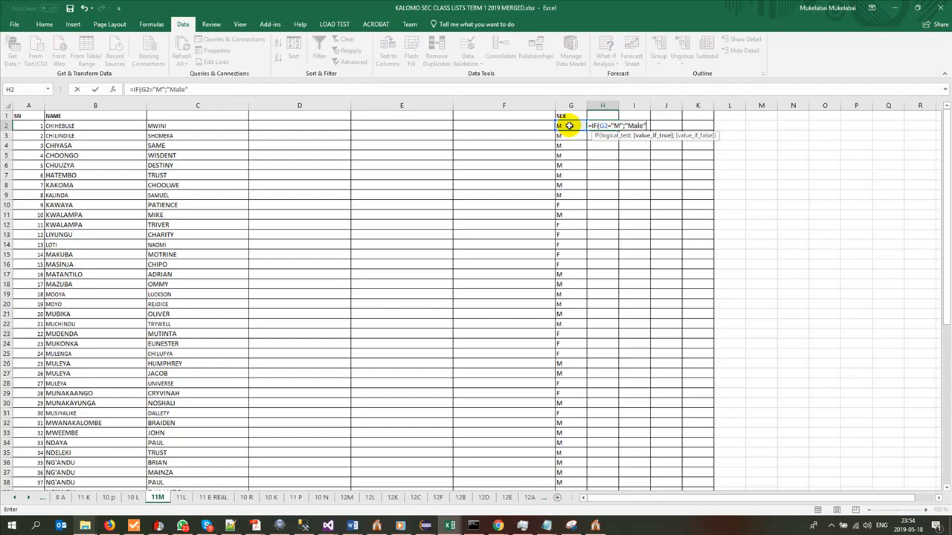
text(";"Female)
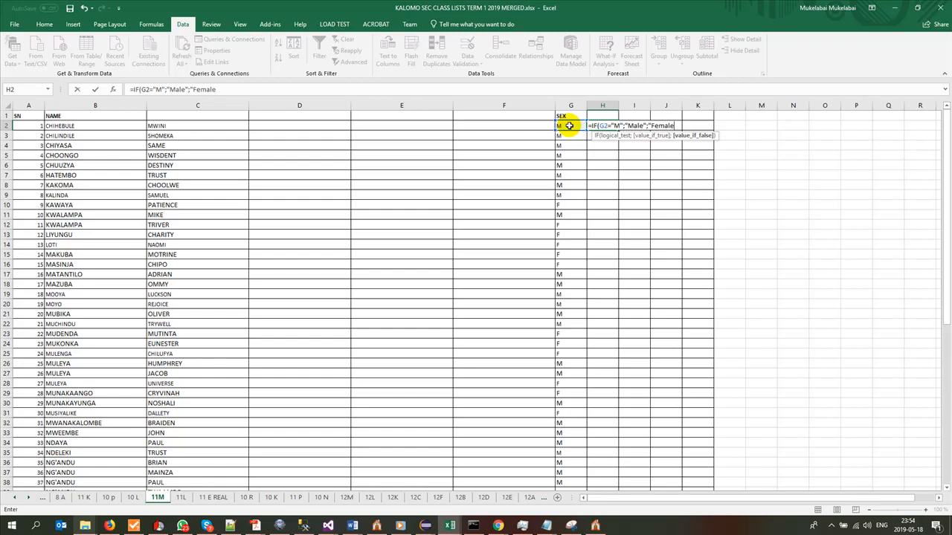
text("))
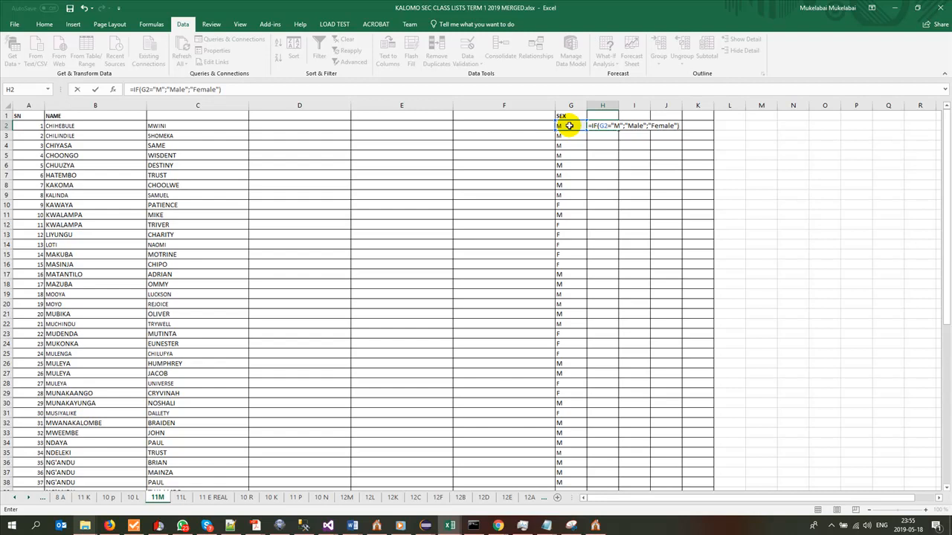
key(Return)
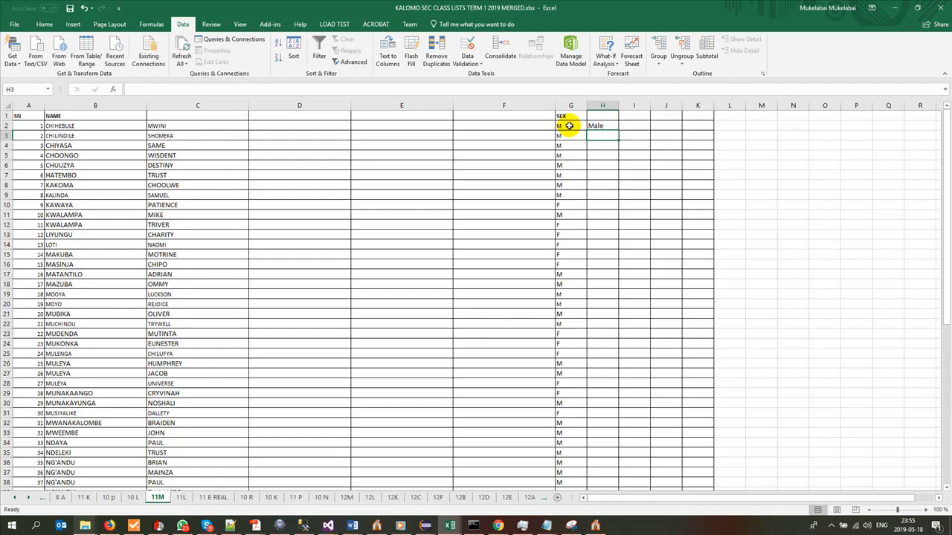
- Fill the gender formula from H2 down column H to row 63
click(599, 127)
drag(619, 131, 622, 462)
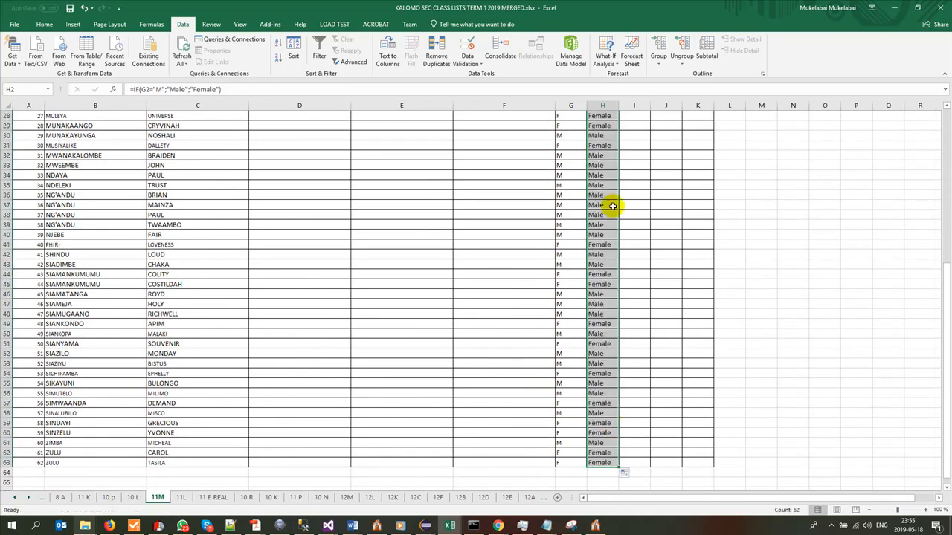
scroll(591, 313, up, 9)
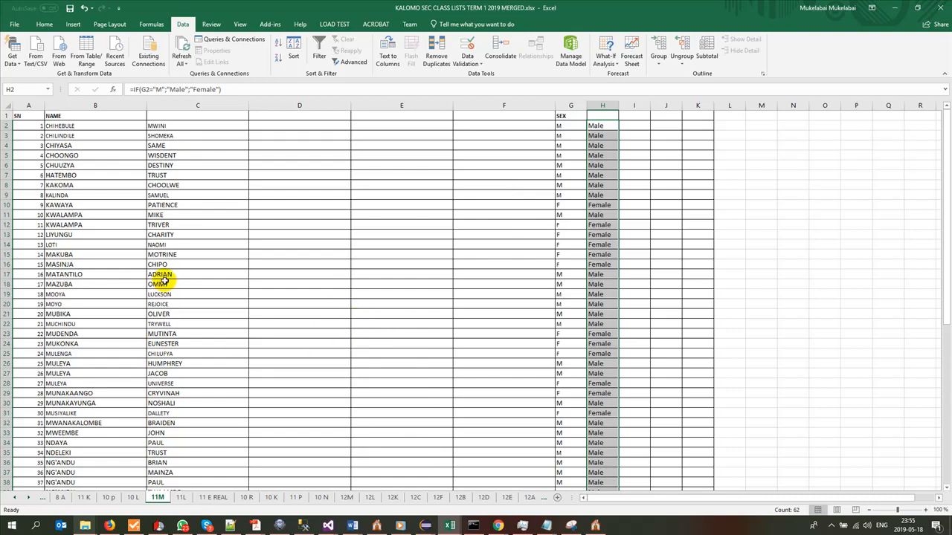
- Look over the 9B sheet in the 2019 T1 CLASS LISTS.xlsx workbook, and switch to the kalomo-data.xlsx workbook
mouse_move(450, 525)
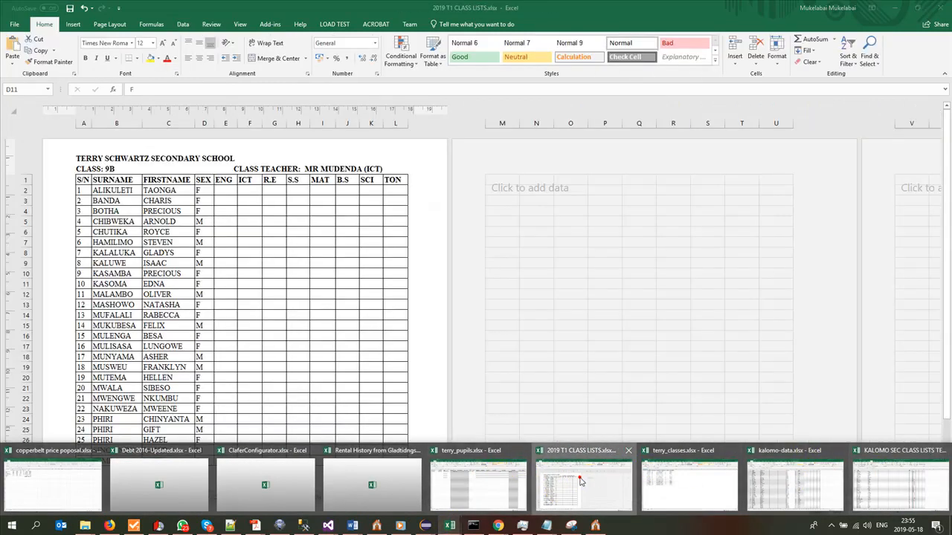
click(580, 482)
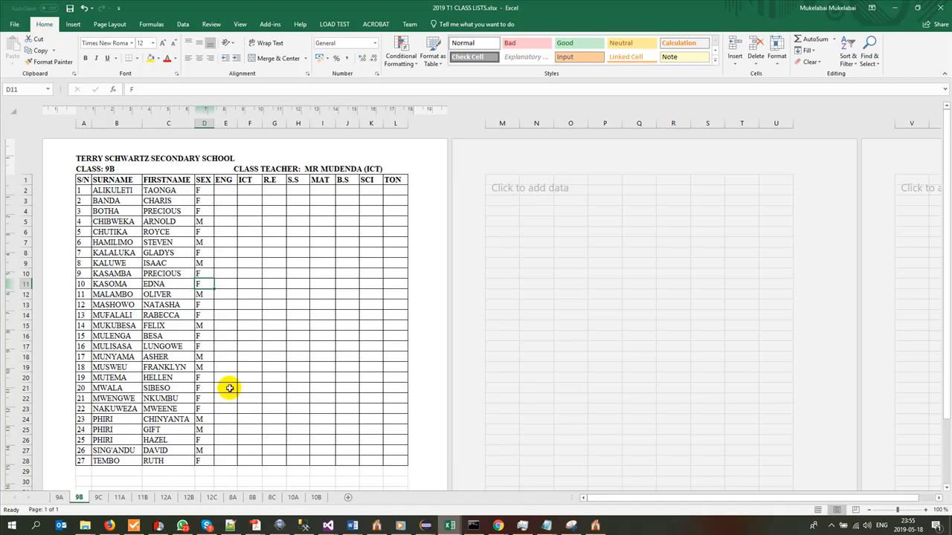
scroll(229, 391, down, 3)
scroll(228, 385, up, 3)
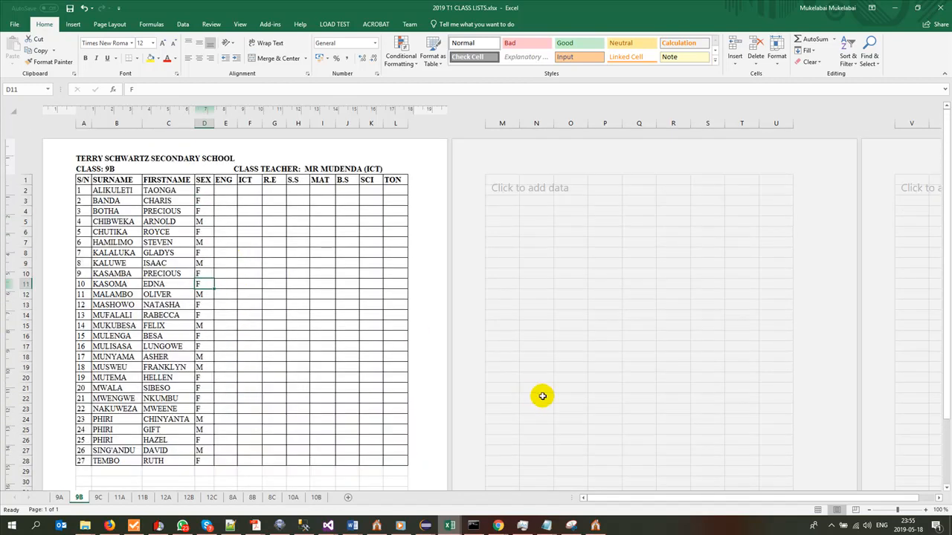
mouse_move(450, 526)
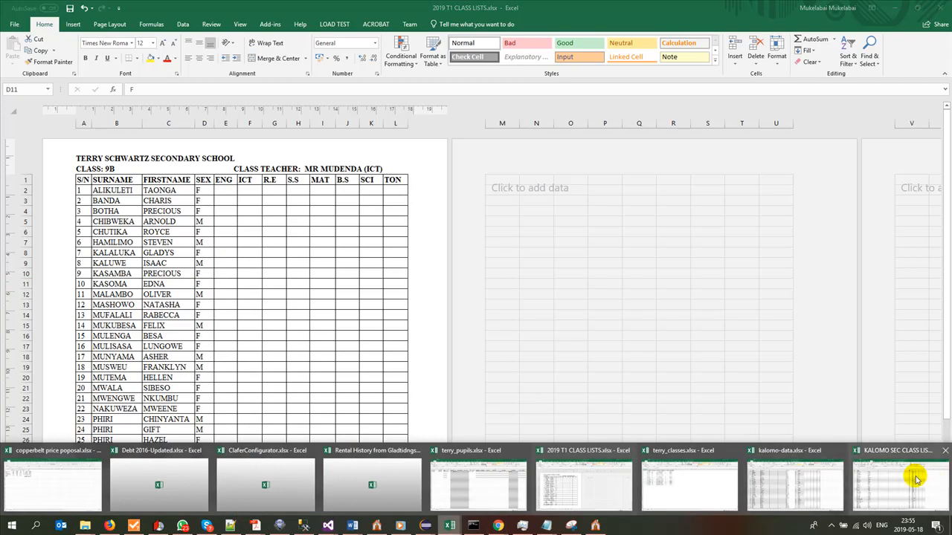
click(785, 481)
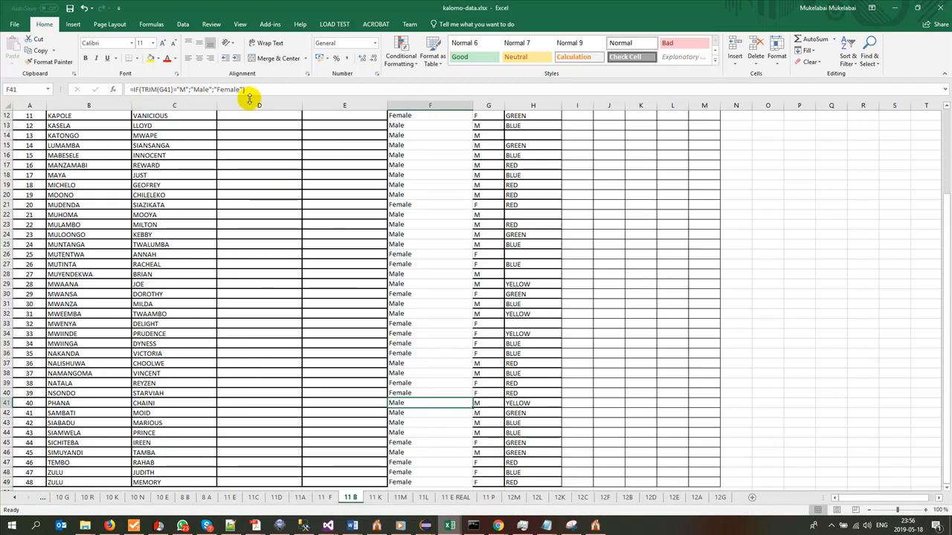
- Try to copy the TRIM gender formula from F41 into cell E2 of the 9B sheet in 2019 T1 CLASS LISTS.xlsx
click(253, 89)
drag(253, 89, 123, 89)
key(ctrl+c)
key(alt+Tab)
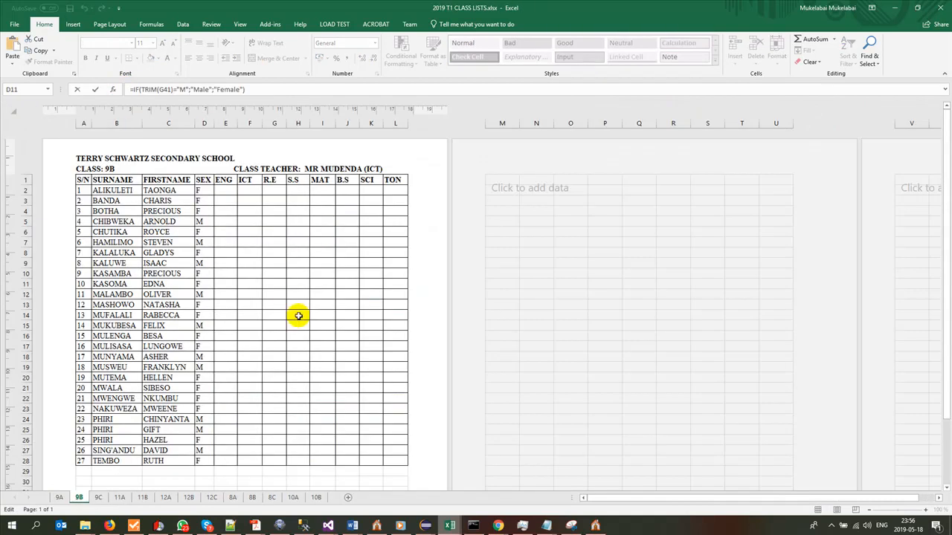
click(225, 191)
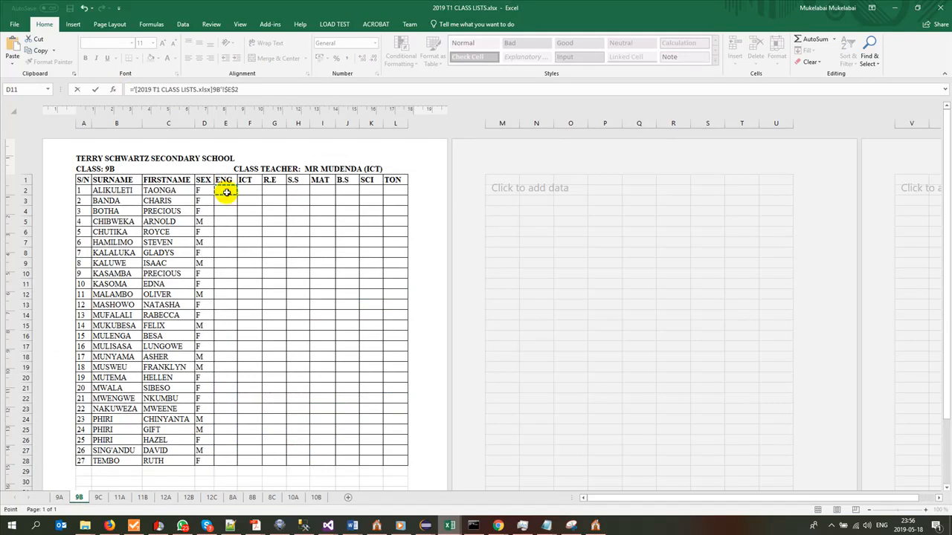
key(Return)
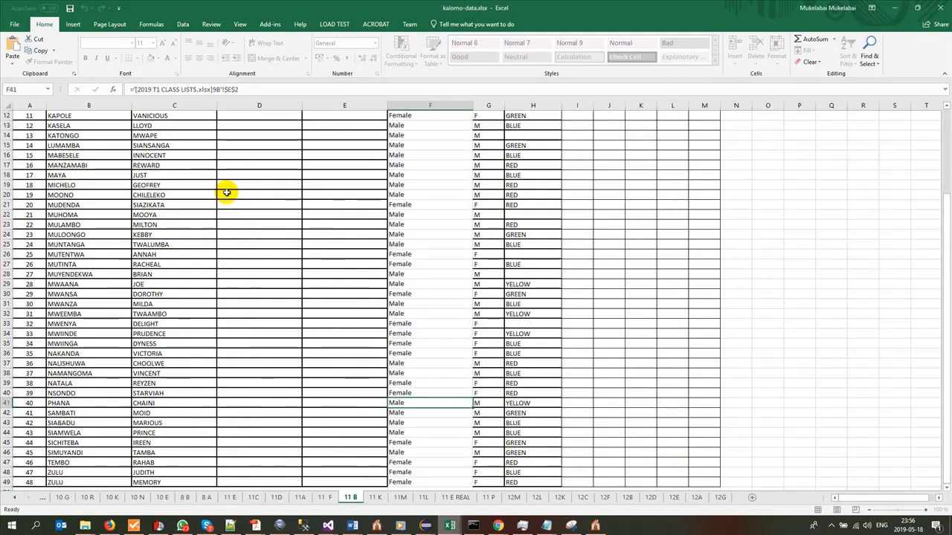
- Copy the formula =IF(TRIM(G41)="M";"Male";"Female") from F41 into a new Notepad++ document, and leave cell F41 unedited
click(265, 90)
drag(265, 90, 116, 85)
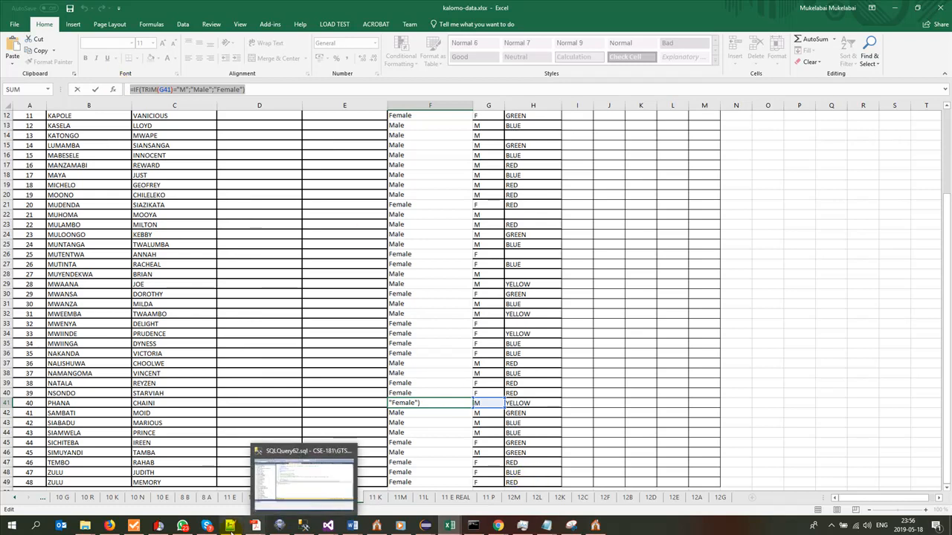
click(235, 527)
click(351, 221)
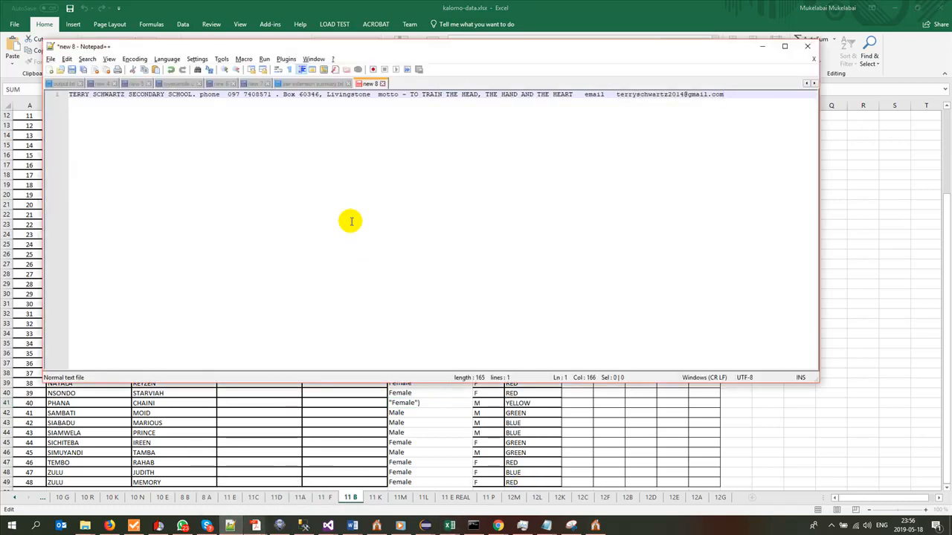
key(ctrl+n)
key(ctrl+v)
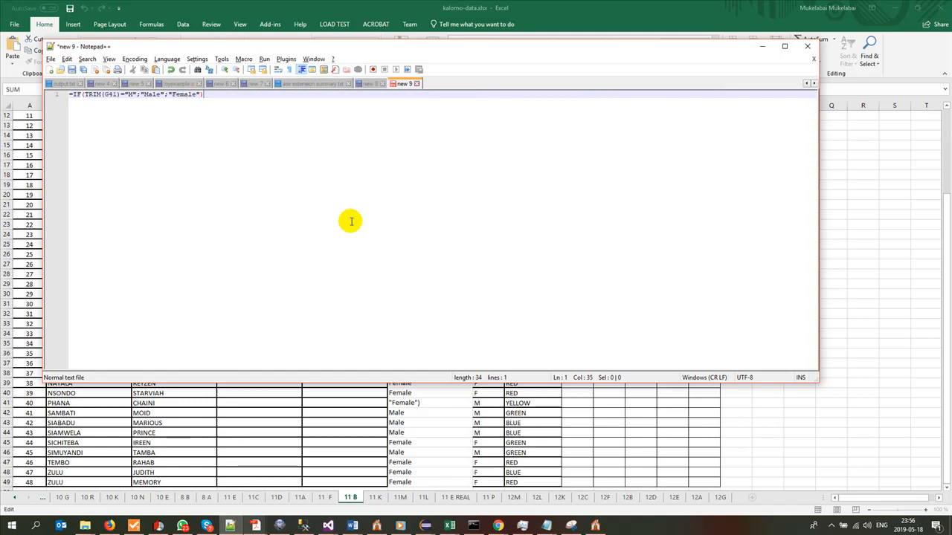
click(406, 411)
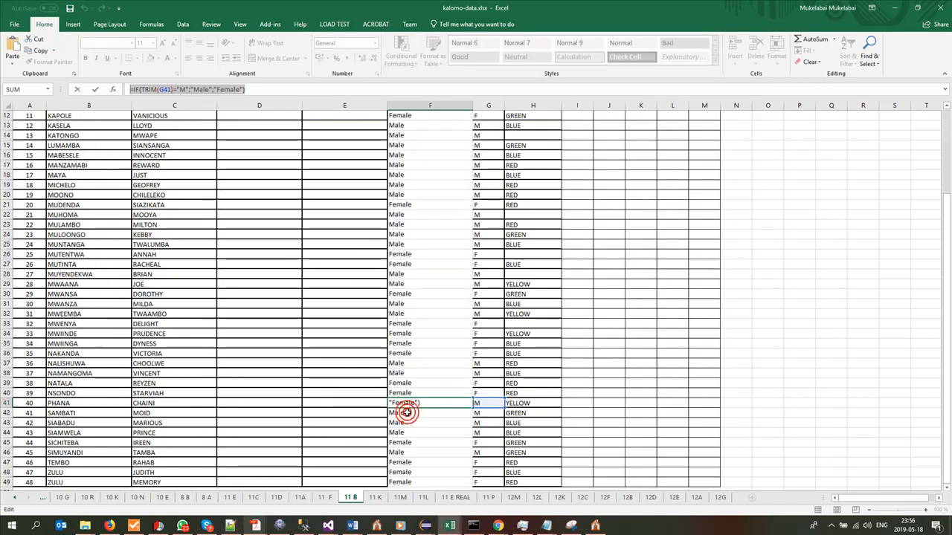
key(Escape)
- Copy the TRIM formula from Notepad++ into cell E2 of the 9B sheet in 2019 T1 CLASS LISTS.xlsx
key(alt+Tab)
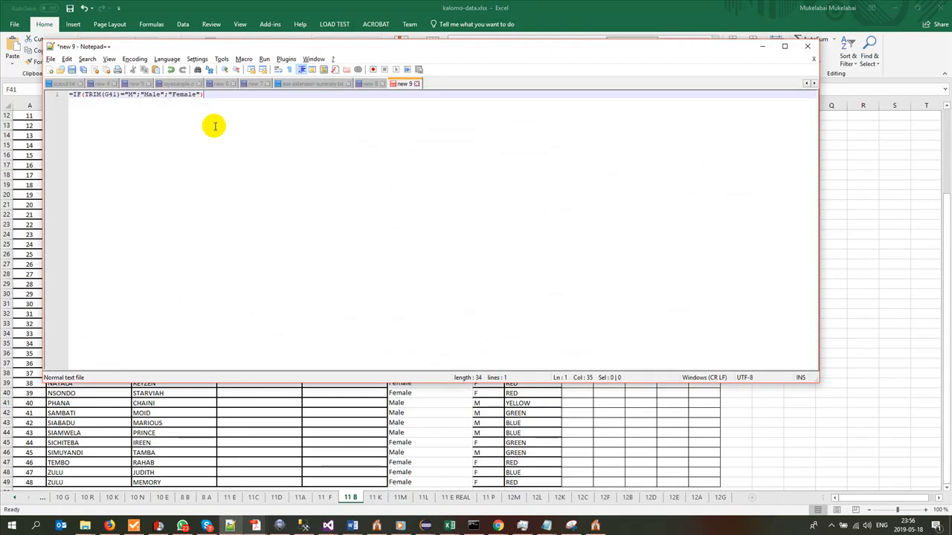
key(shift+Home)
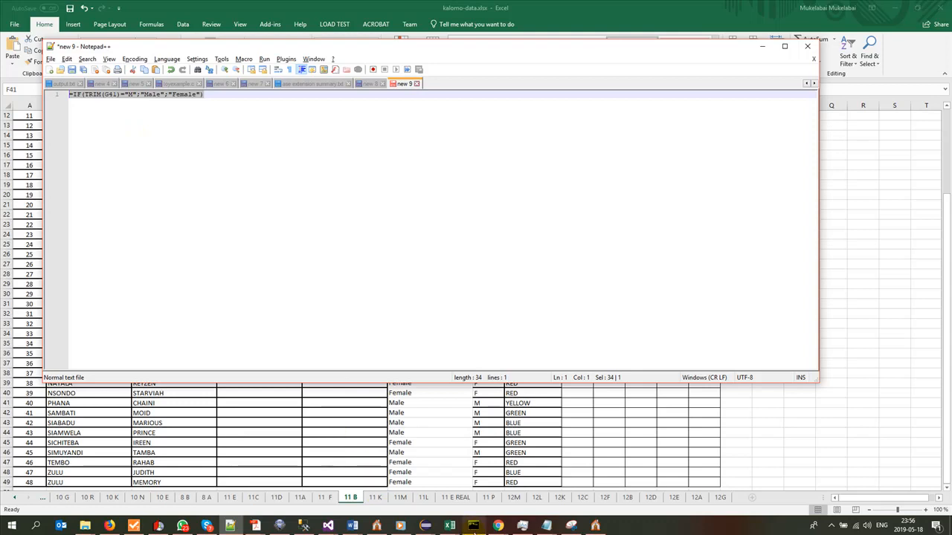
mouse_move(449, 526)
mouse_move(585, 467)
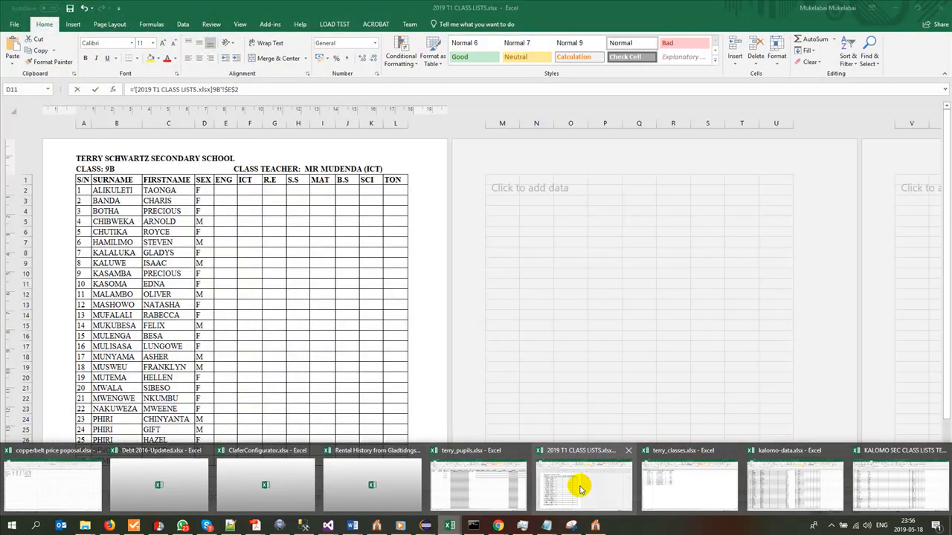
click(576, 483)
click(222, 190)
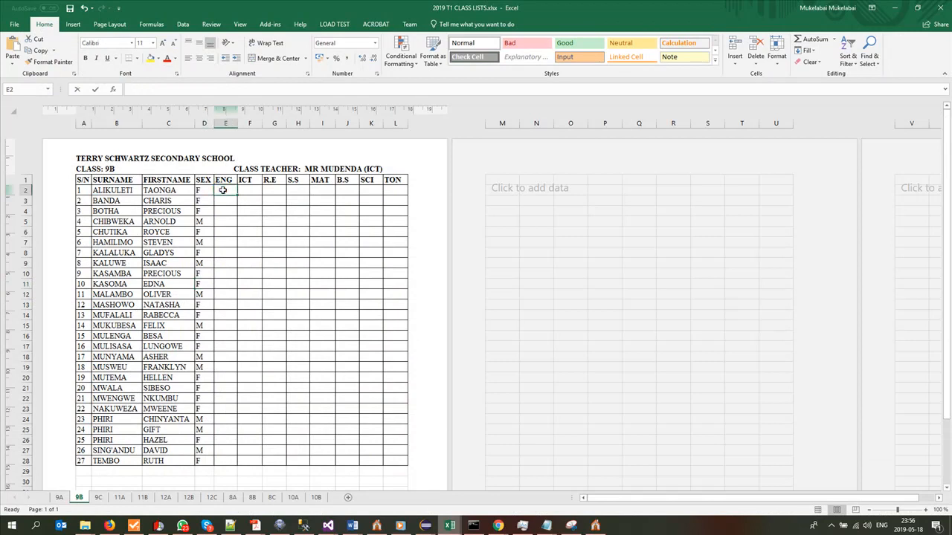
click(191, 88)
key(ctrl+v)
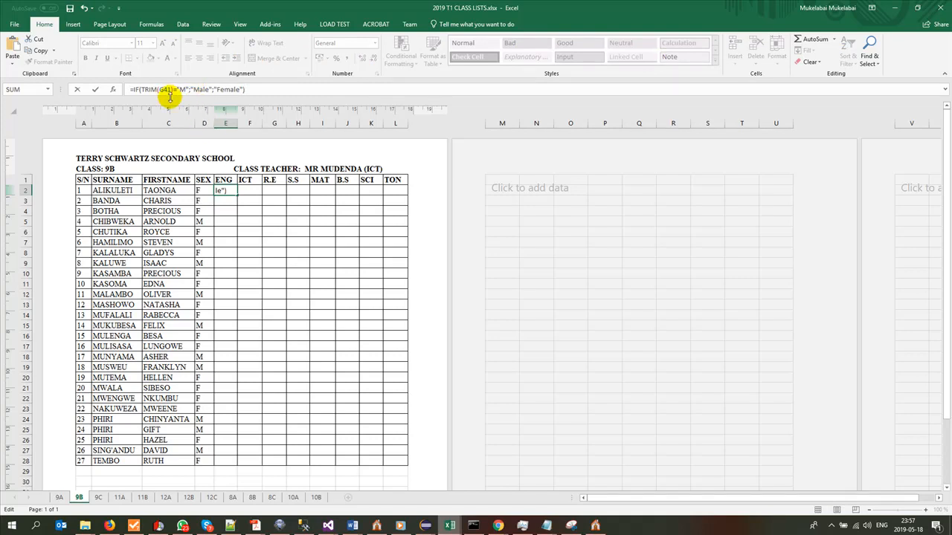
- Set the TRIM reference in the E2 formula to D2, and fill the formula down column E to row 28
double_click(166, 89)
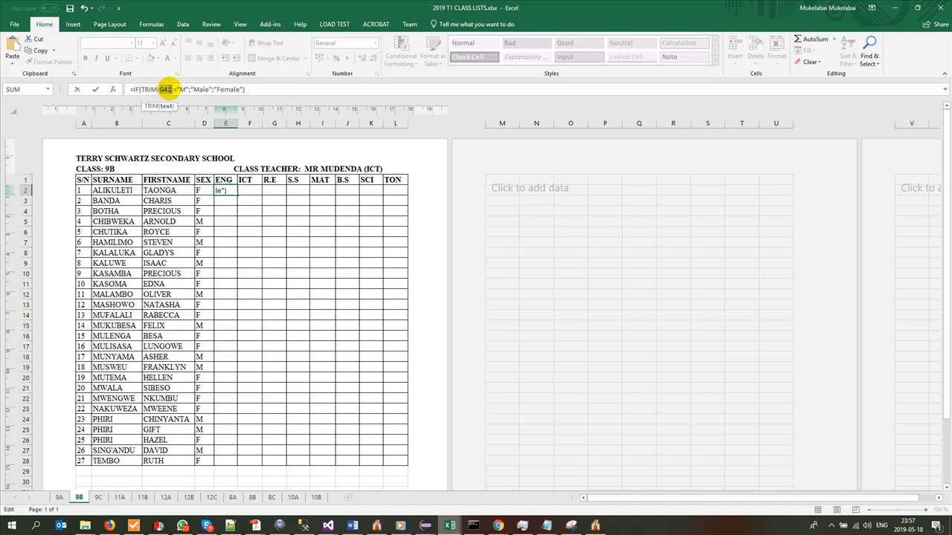
text(D2)
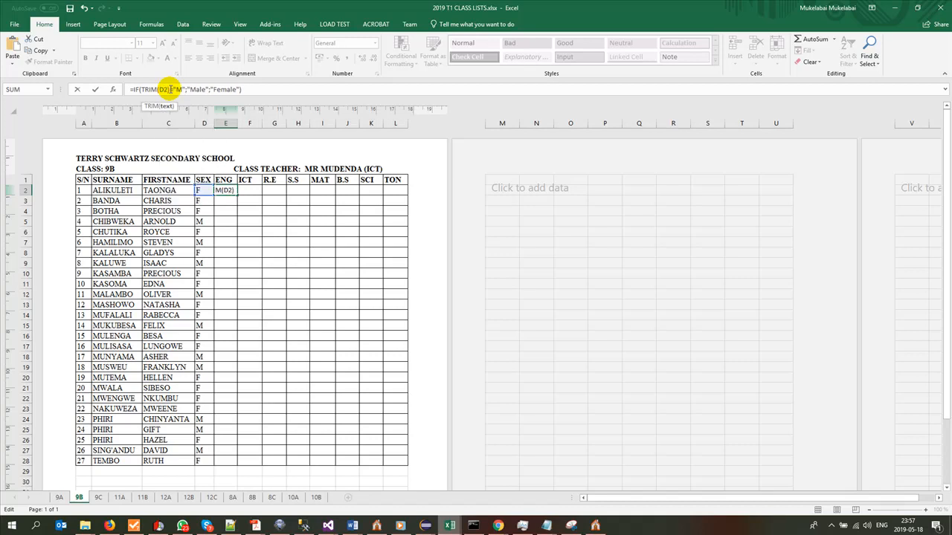
key(Return)
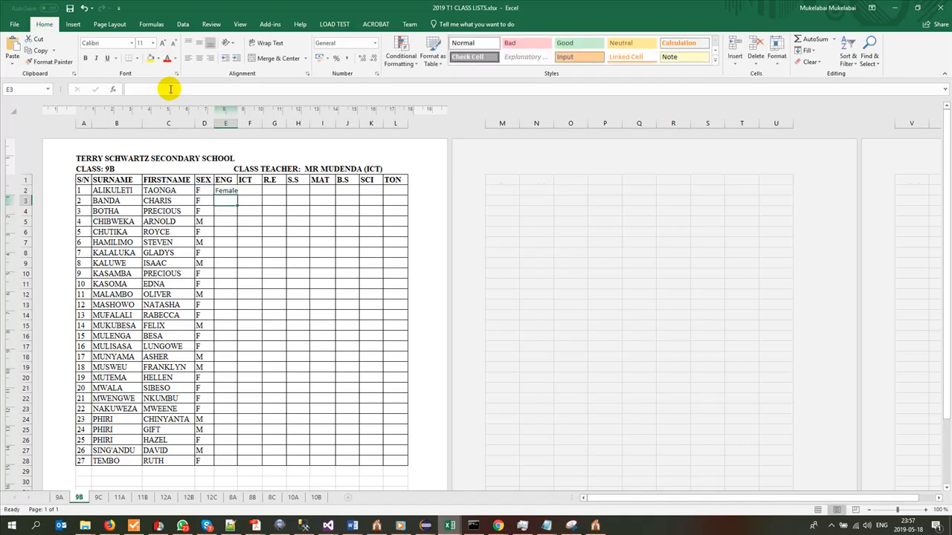
click(227, 190)
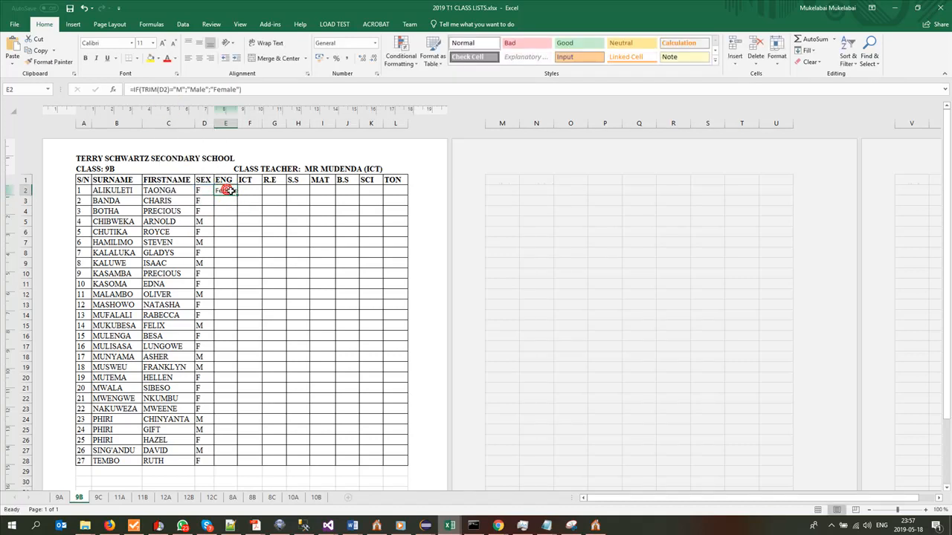
drag(236, 195, 234, 461)
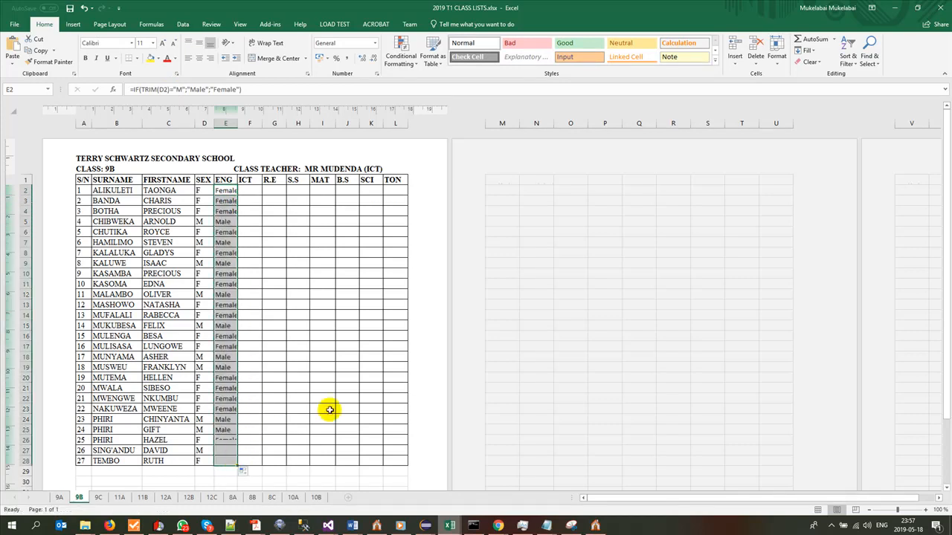
- Copy the gender formula from cell E2 of the 9B sheet into cell E2 of the 9A sheet
click(271, 275)
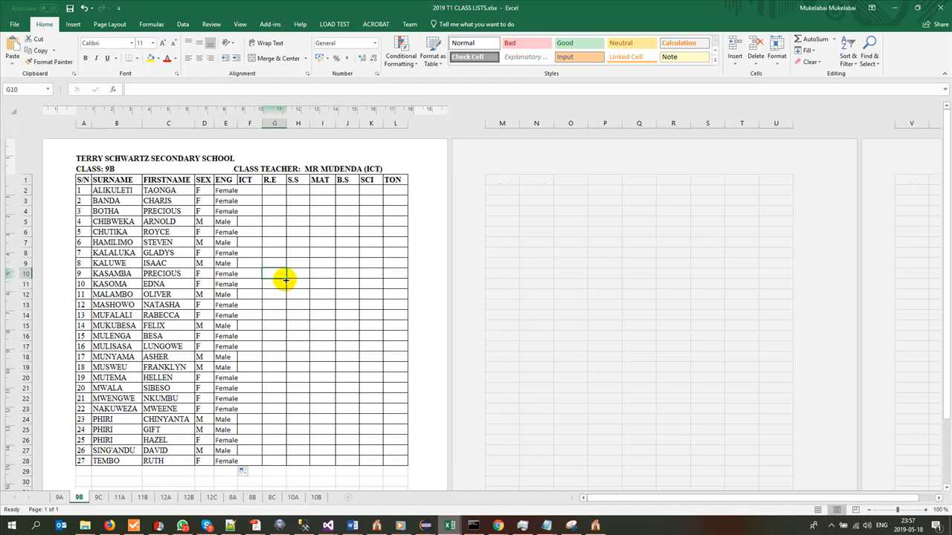
click(225, 191)
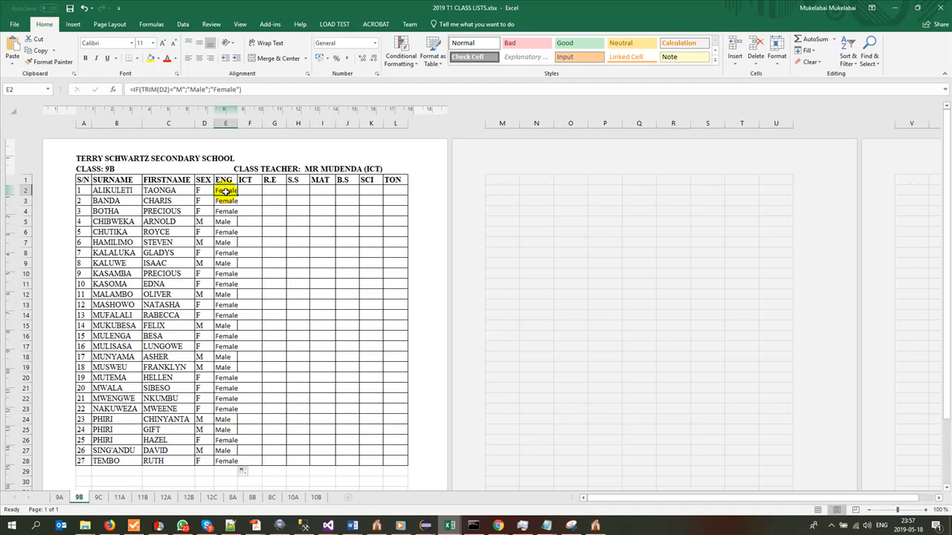
key(ctrl+c)
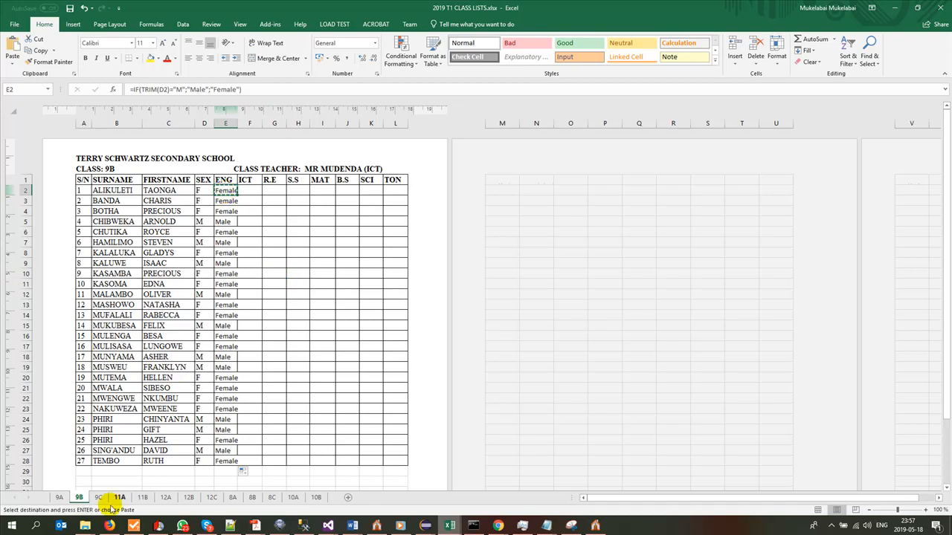
click(59, 497)
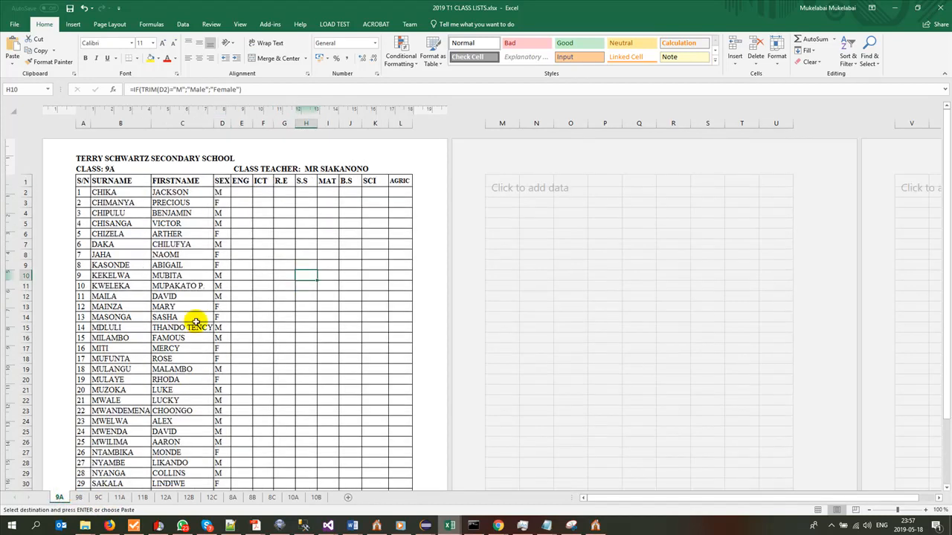
click(241, 193)
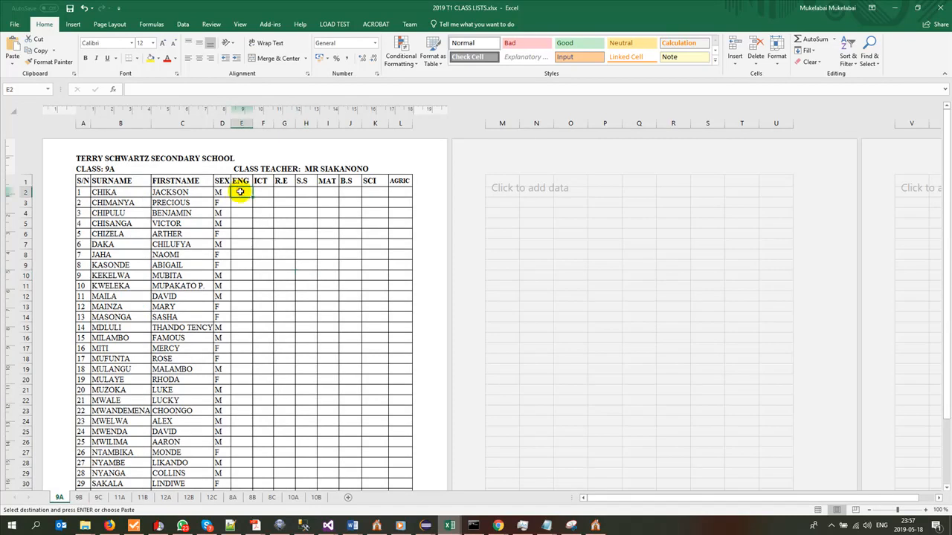
key(ctrl+v)
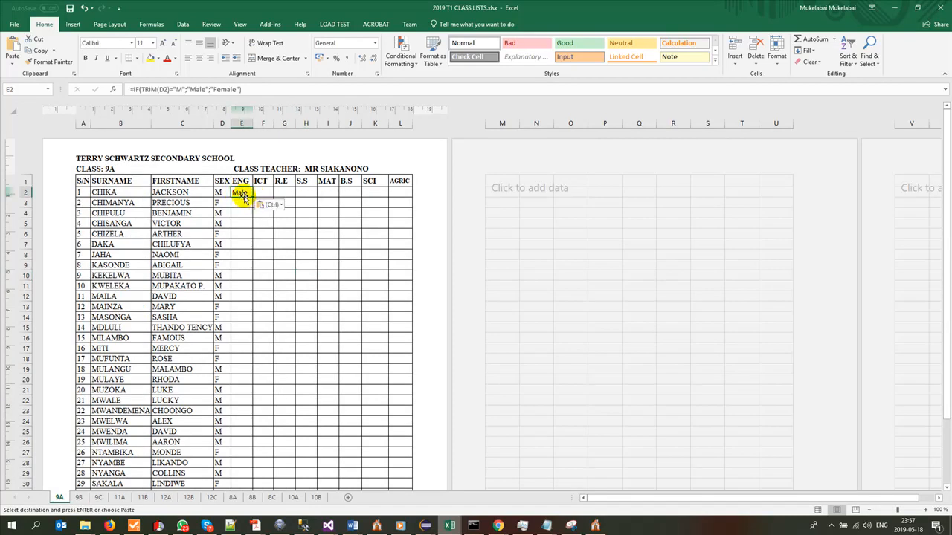
- Fill the gender formula down column E of the 9A sheet to row 41, and save the workbook
drag(252, 198, 240, 473)
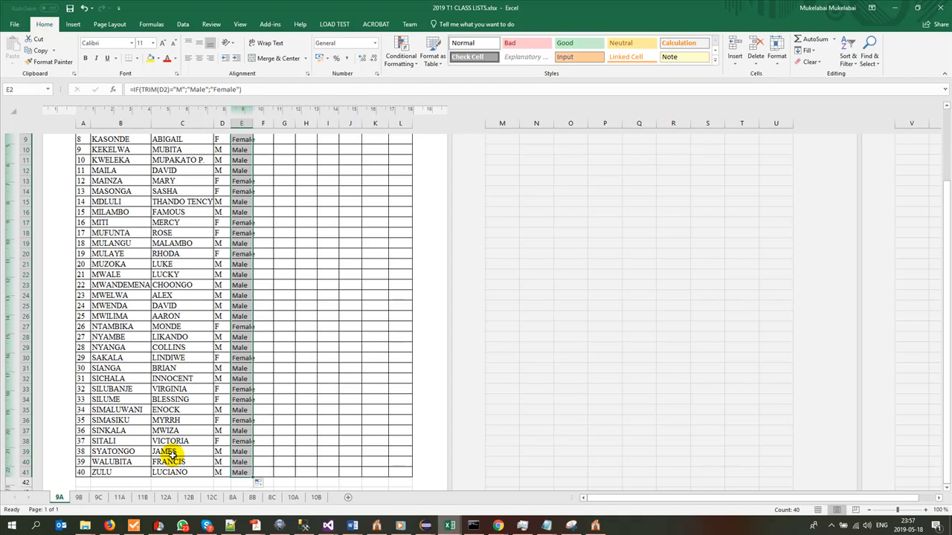
key(ctrl+s)
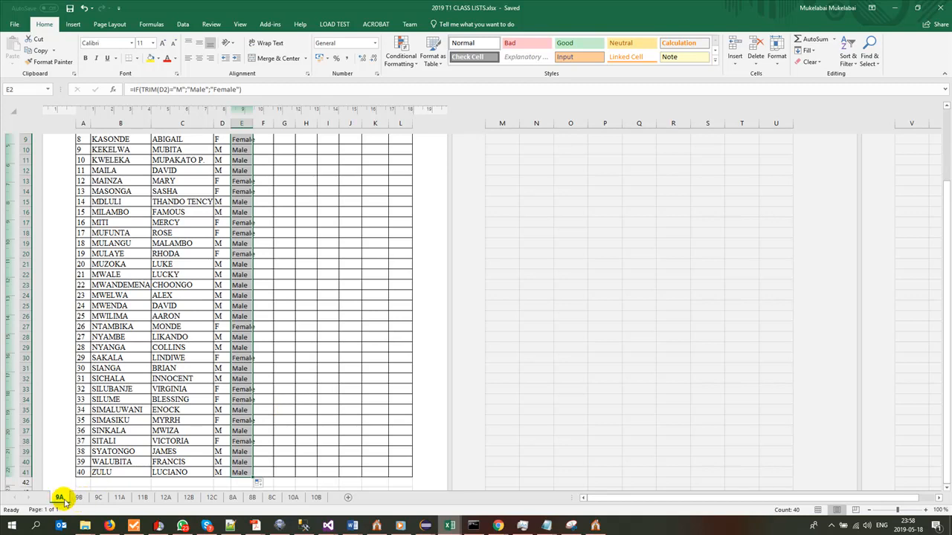
- Copy the gender formula from E41 of the 9A sheet into E2 of the 9C sheet, and fill it down to row 42
click(240, 471)
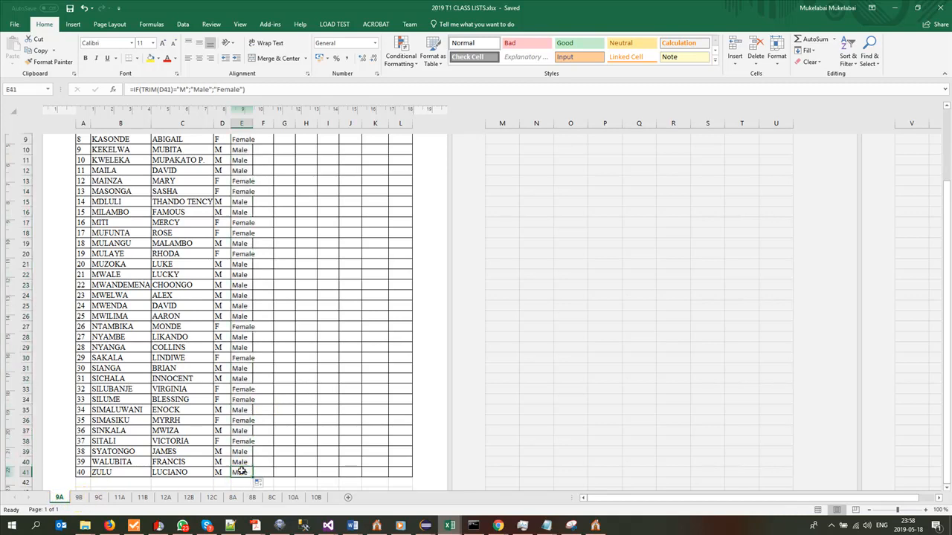
key(ctrl+c)
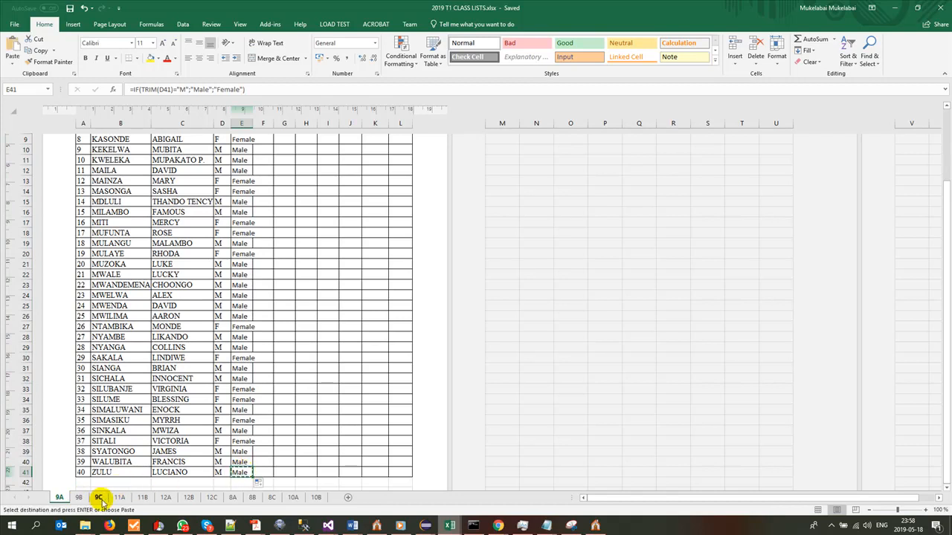
click(79, 497)
click(98, 497)
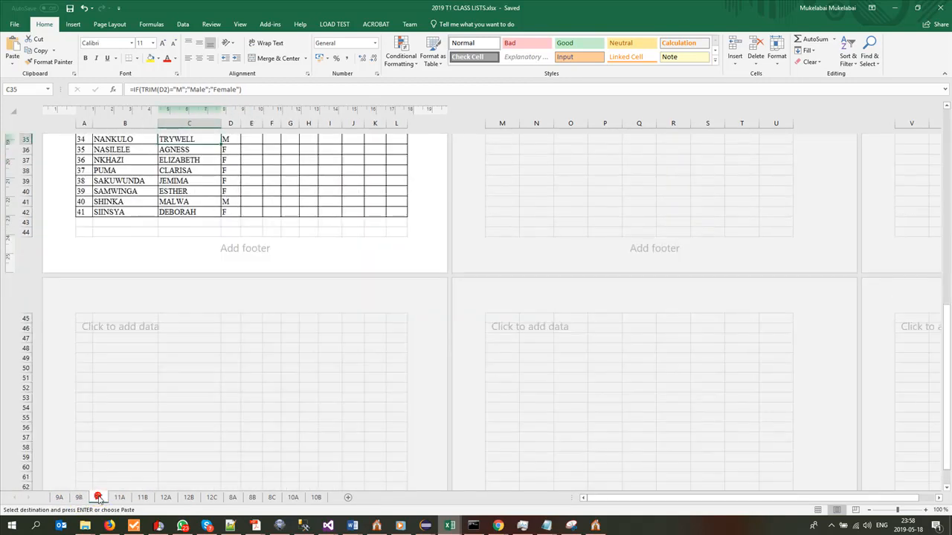
scroll(288, 388, up, 10)
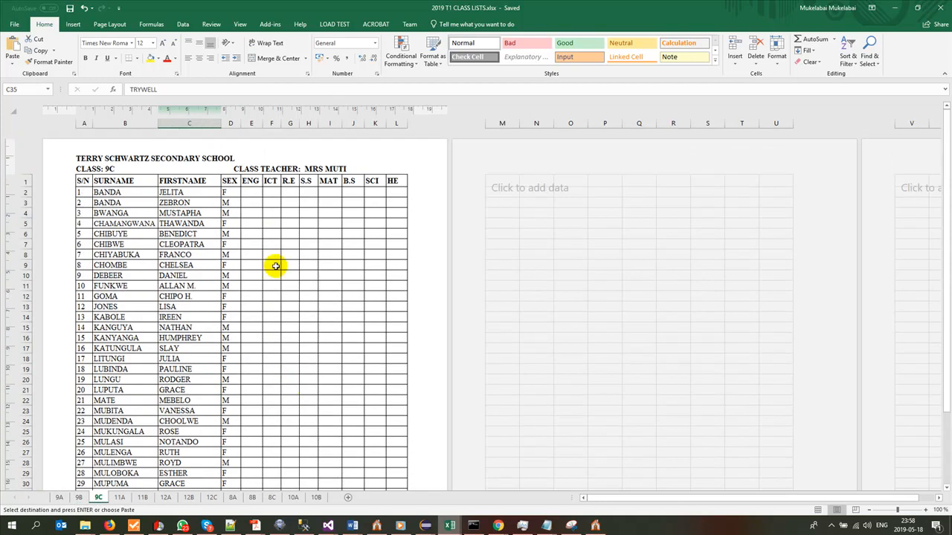
click(251, 193)
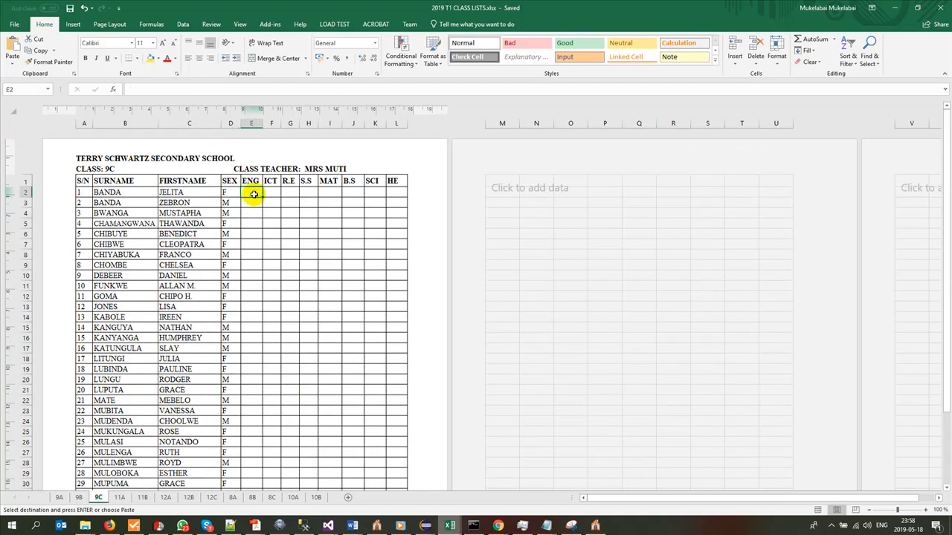
key(ctrl+v)
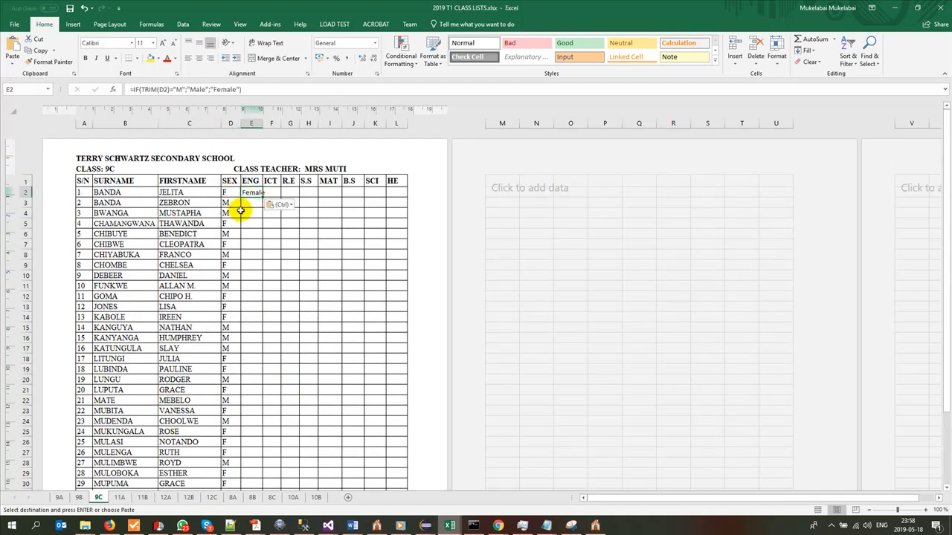
drag(262, 197, 246, 472)
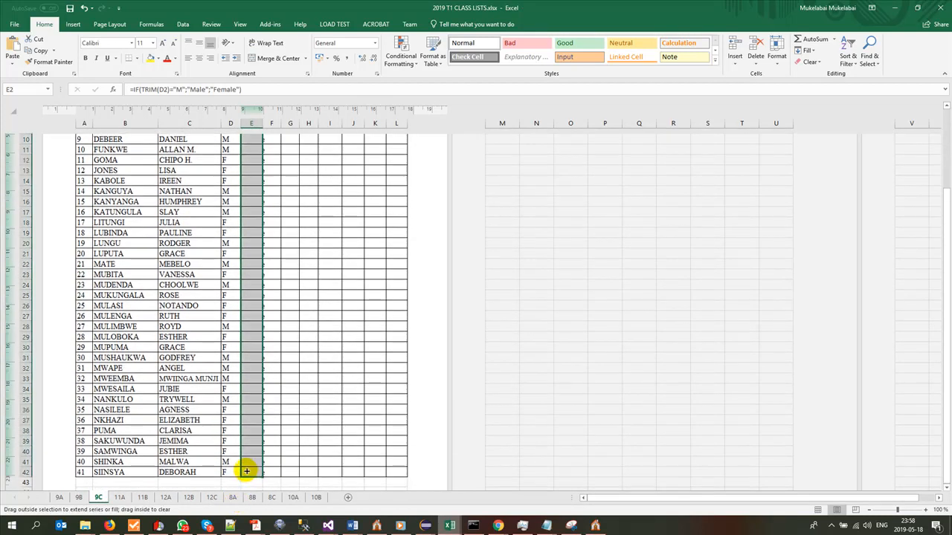
scroll(236, 361, up, 4)
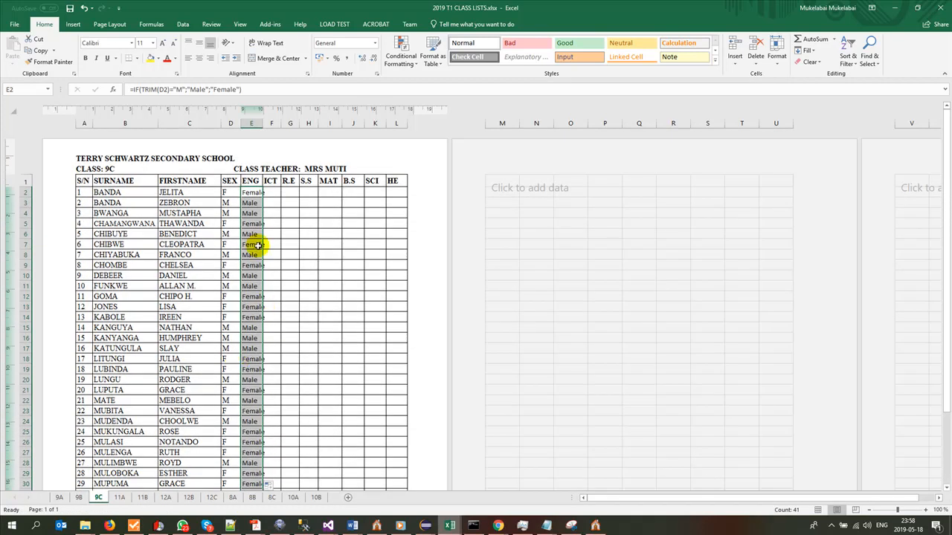
- Copy the gender formula from cell E2 of the 9C sheet, and go to the 11A sheet
click(254, 194)
key(ctrl+c)
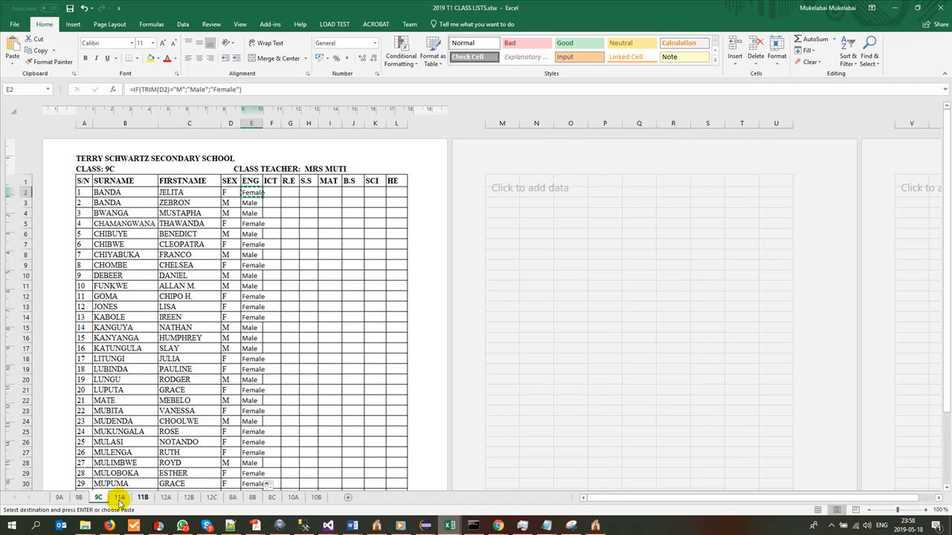
click(119, 498)
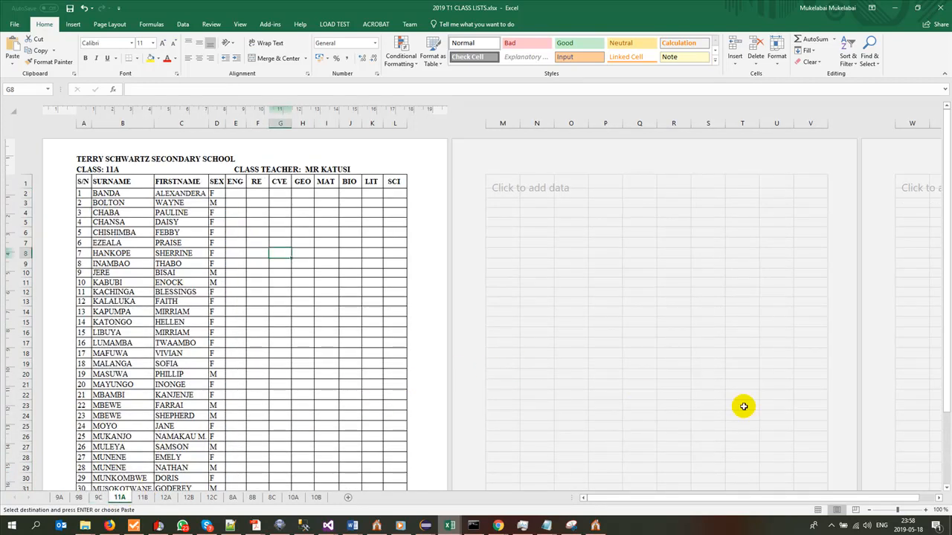
click(831, 524)
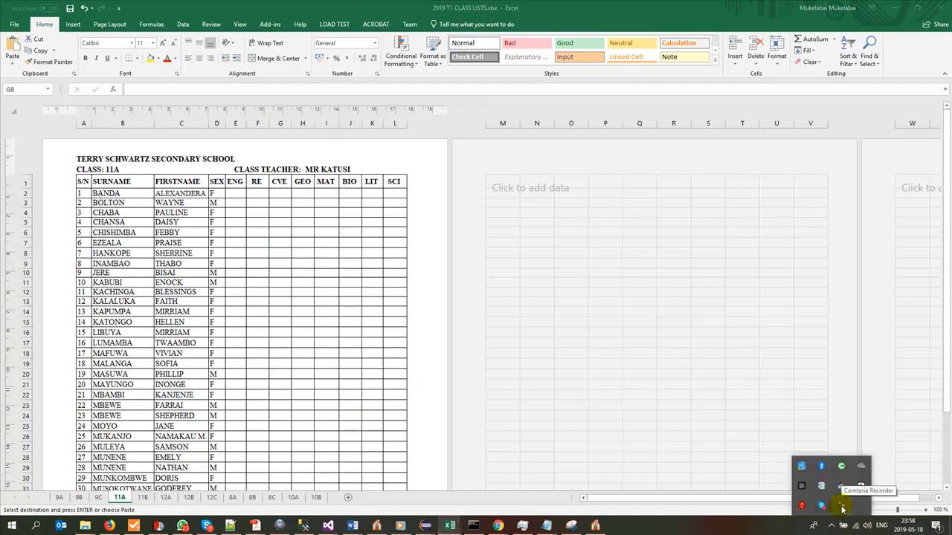
click(842, 508)
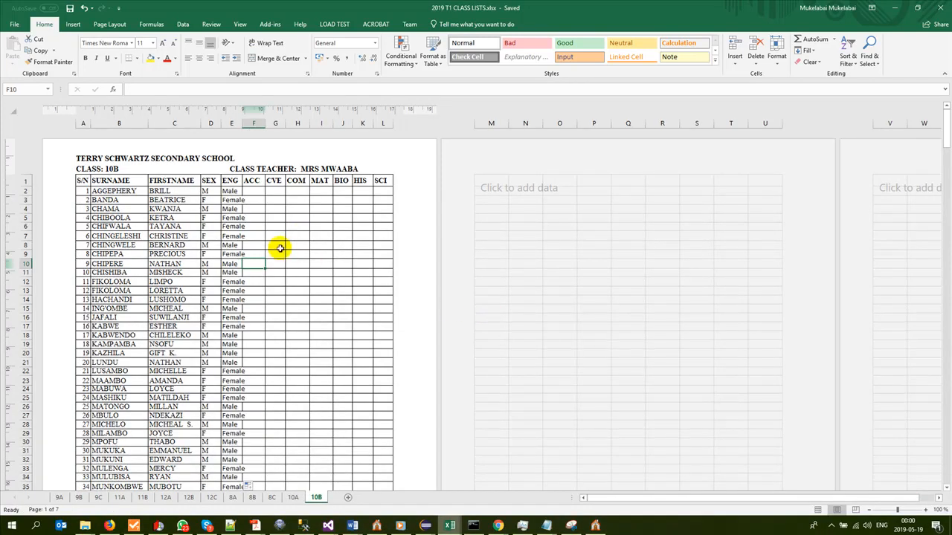
- Look through the class sheets from 9A to 8C to check the Male/Female values in column E
click(59, 498)
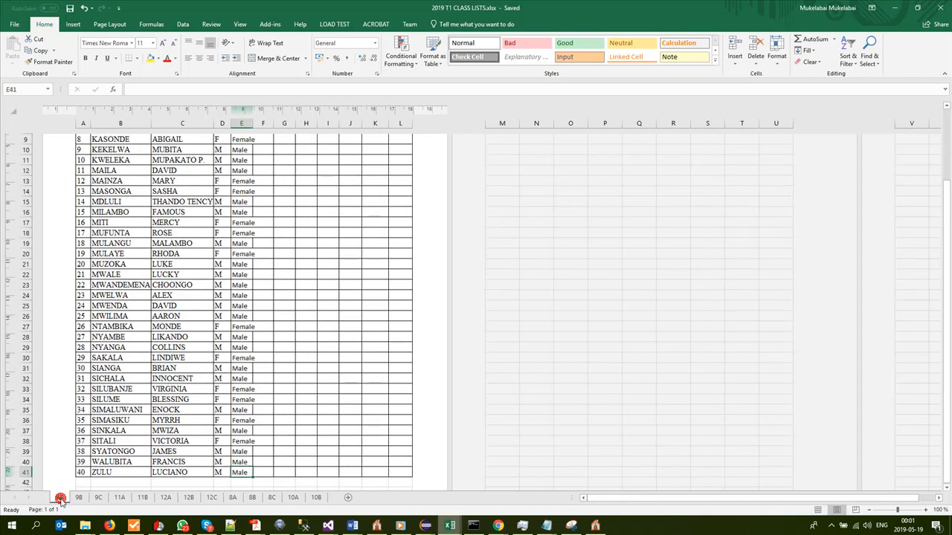
click(78, 498)
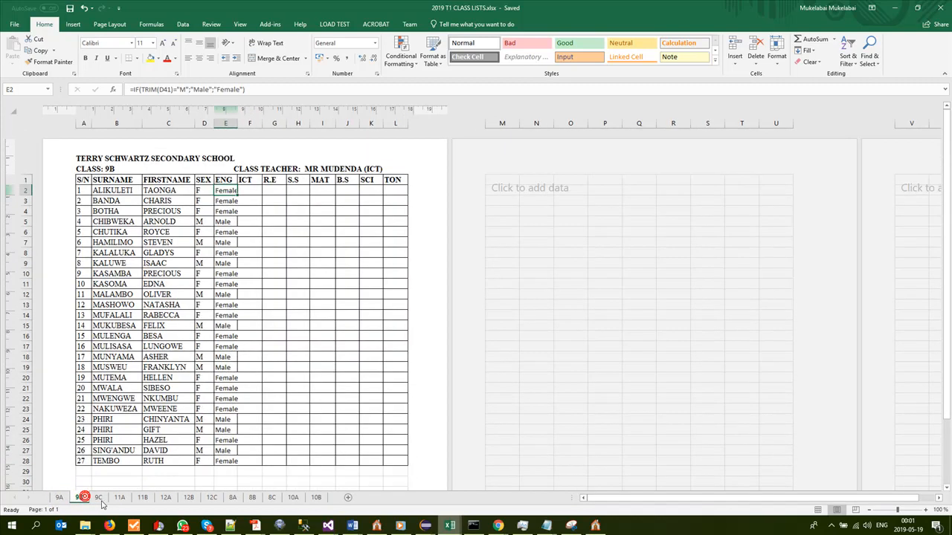
click(98, 498)
click(119, 498)
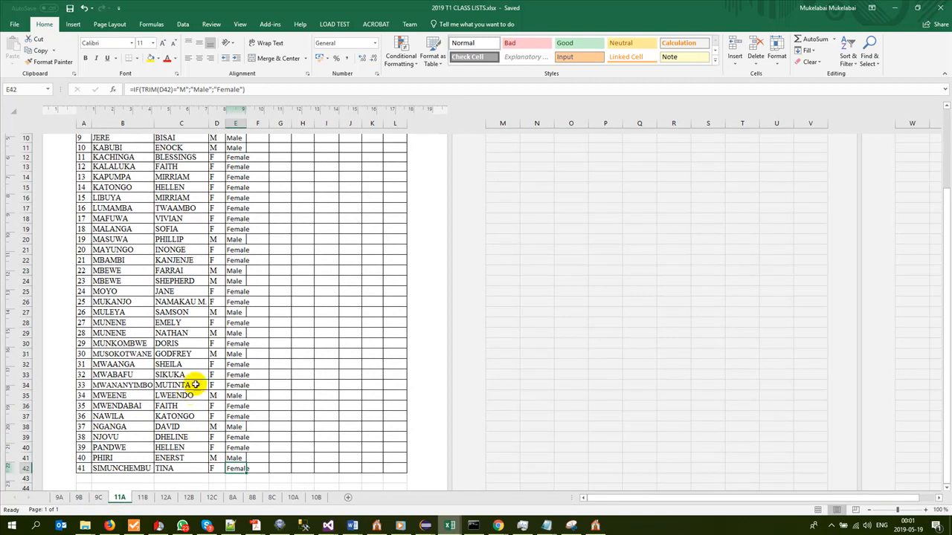
click(141, 498)
click(165, 498)
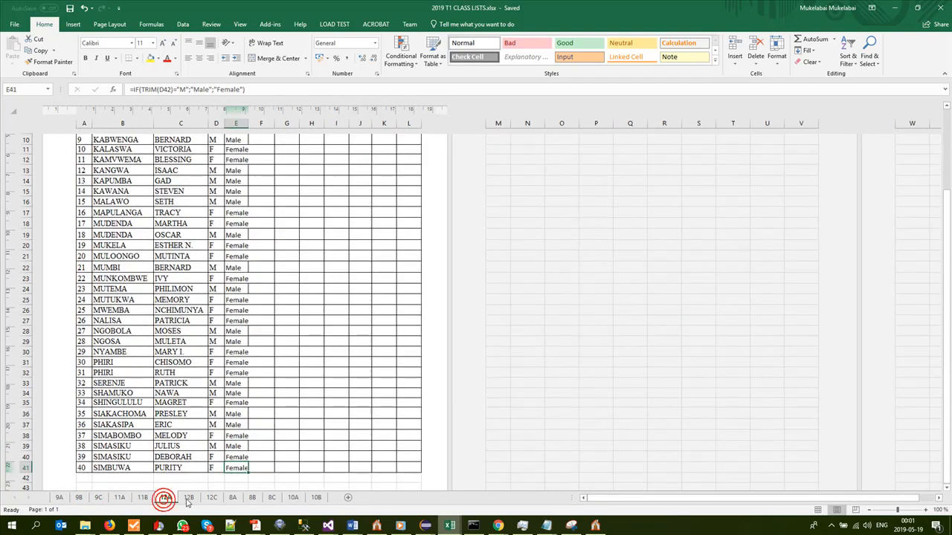
click(188, 498)
click(233, 498)
click(253, 498)
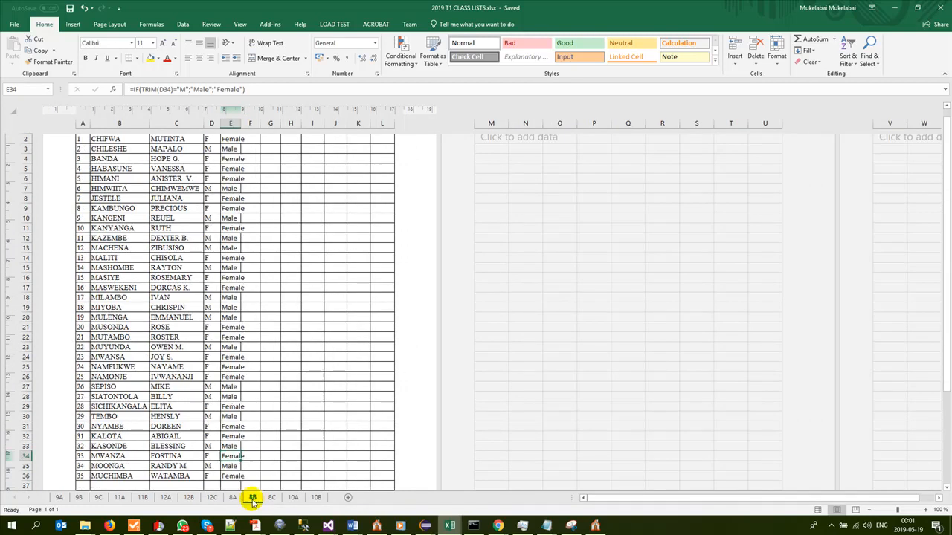
click(272, 498)
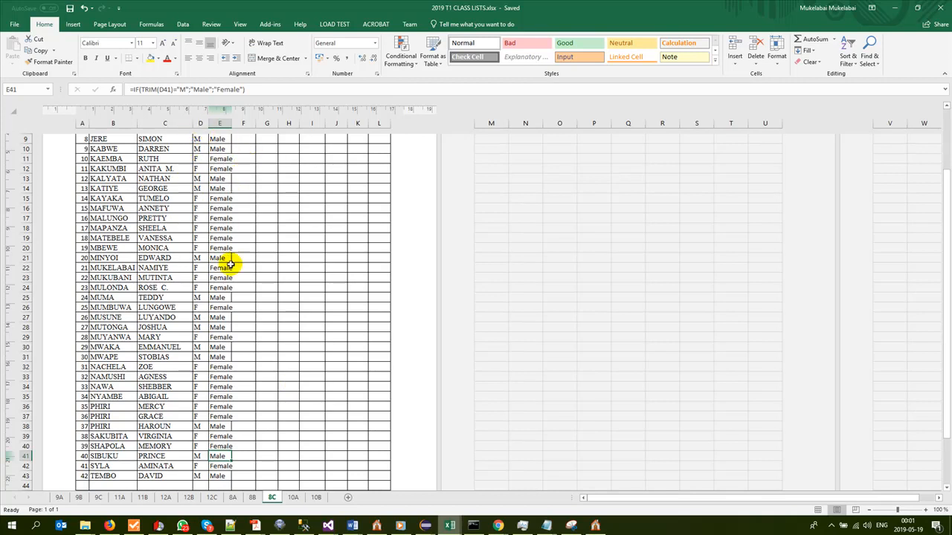
- Examine the gender formulas on the 8C sheet in cells E2, E3, E6, E9 and E10 against the SEX column
click(183, 25)
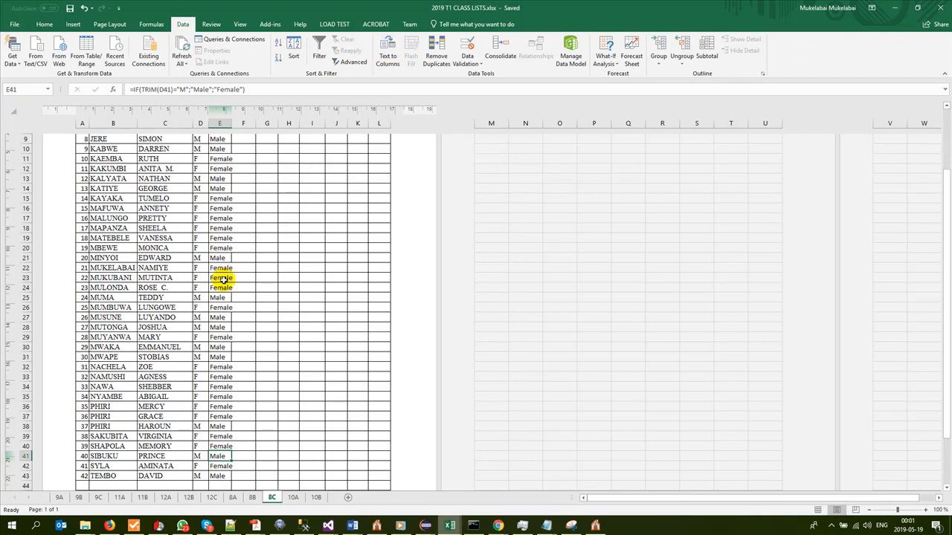
click(245, 307)
scroll(248, 308, up, 4)
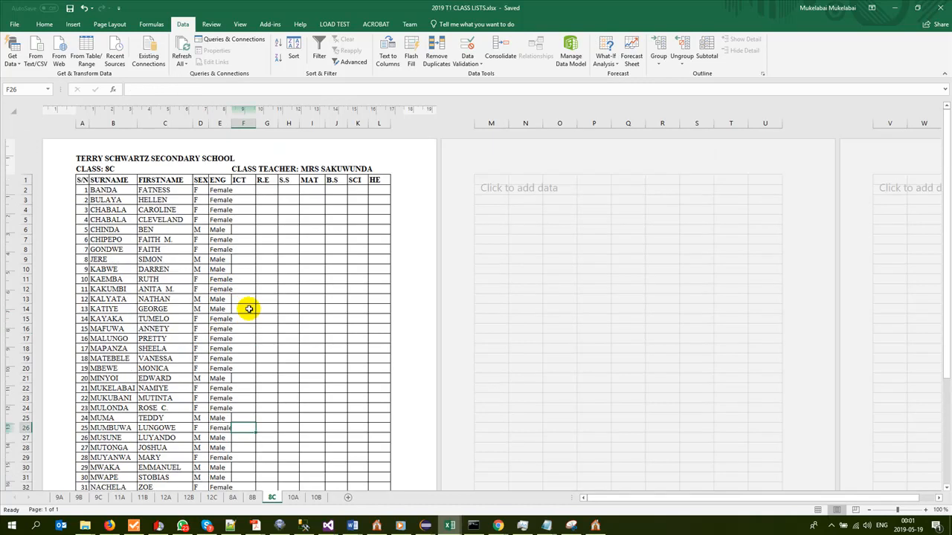
click(198, 191)
click(220, 192)
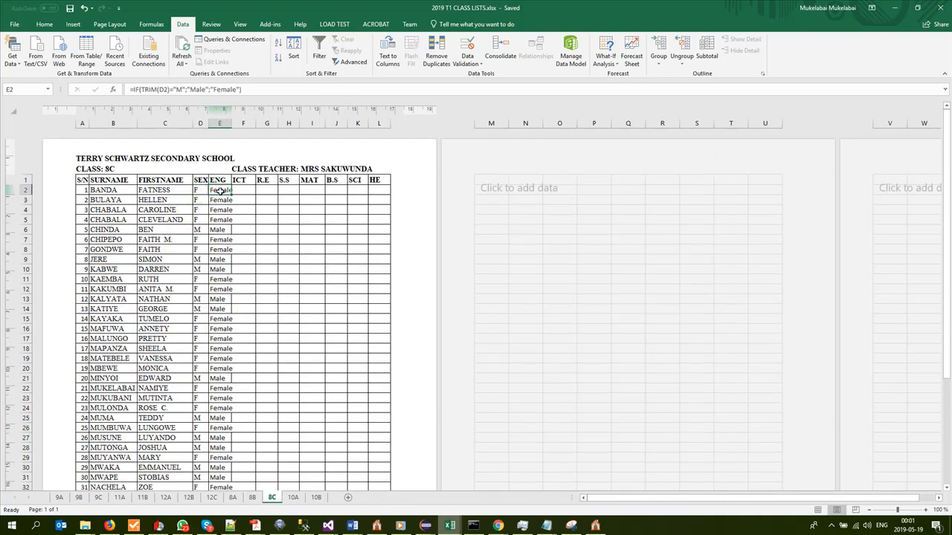
click(217, 201)
click(216, 229)
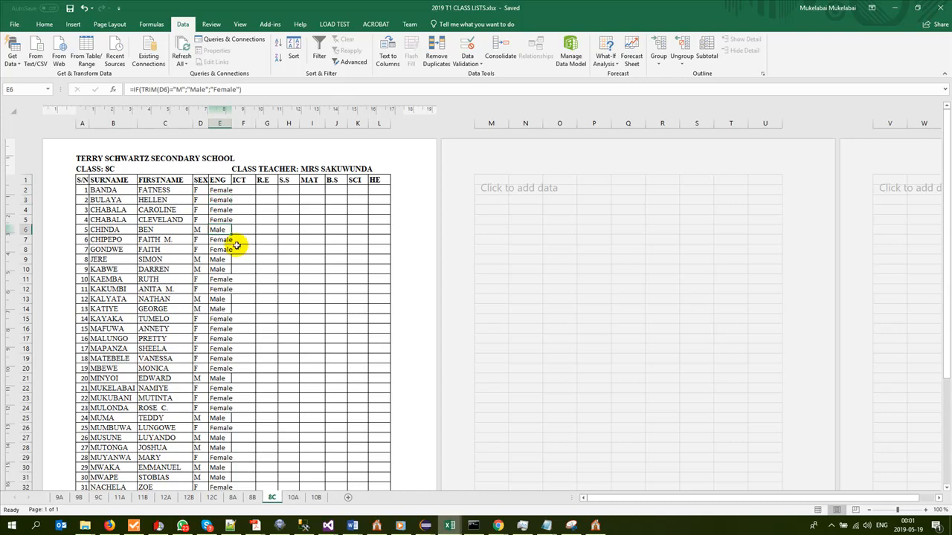
click(218, 260)
click(218, 270)
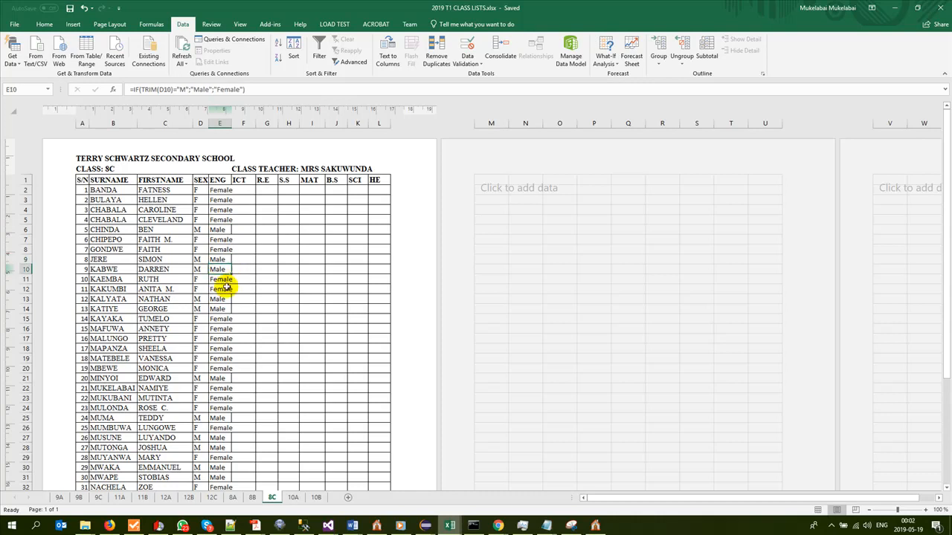